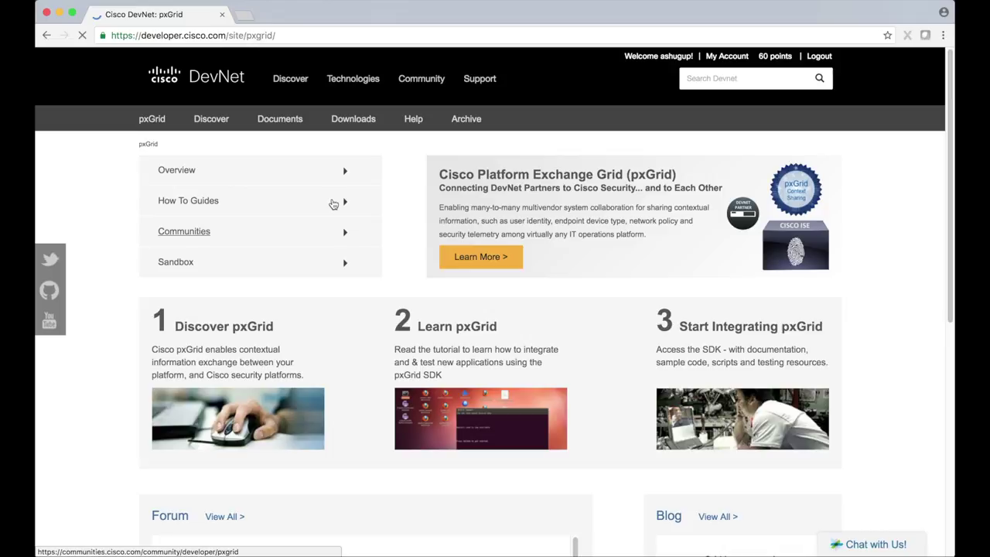
Step: Download the latest Java pxGrid SDK archive, pxgrid-sdk-1.0.3.37 tar.gz, from DevNet
mouse_move(357, 122)
mouse_move(368, 165)
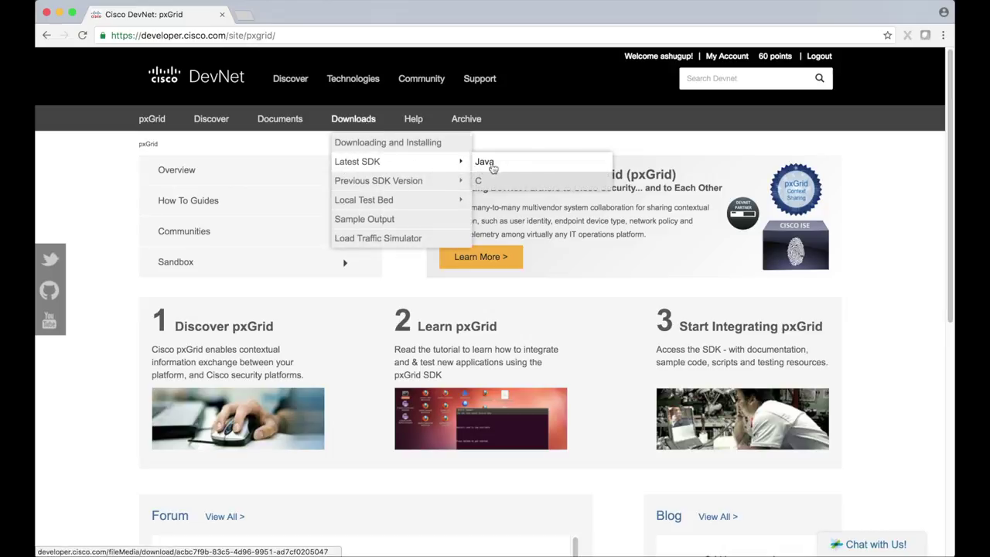
left_click(507, 166)
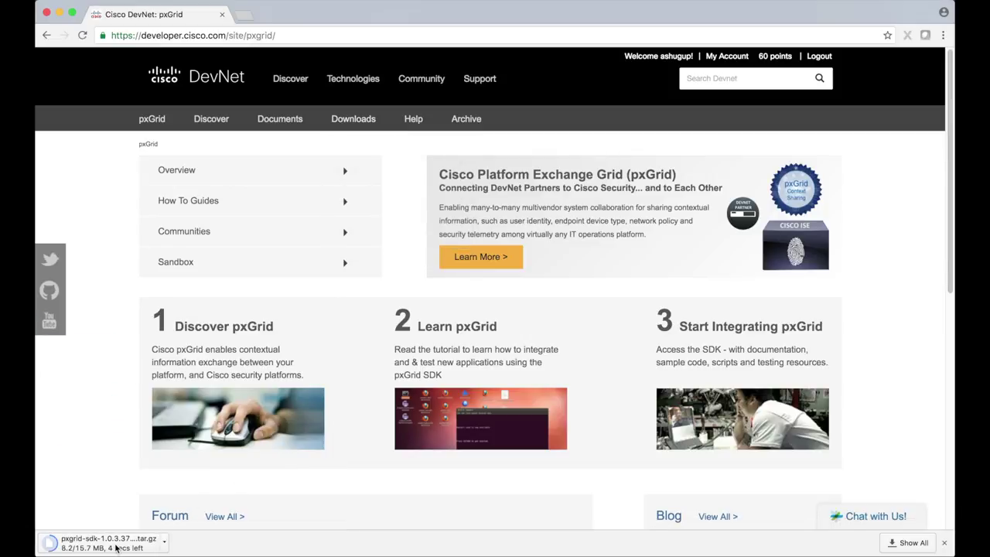
Step: Extract the SDK archive, then inspect its cgcl, doc and lib folders and select README.txt
left_click(144, 545)
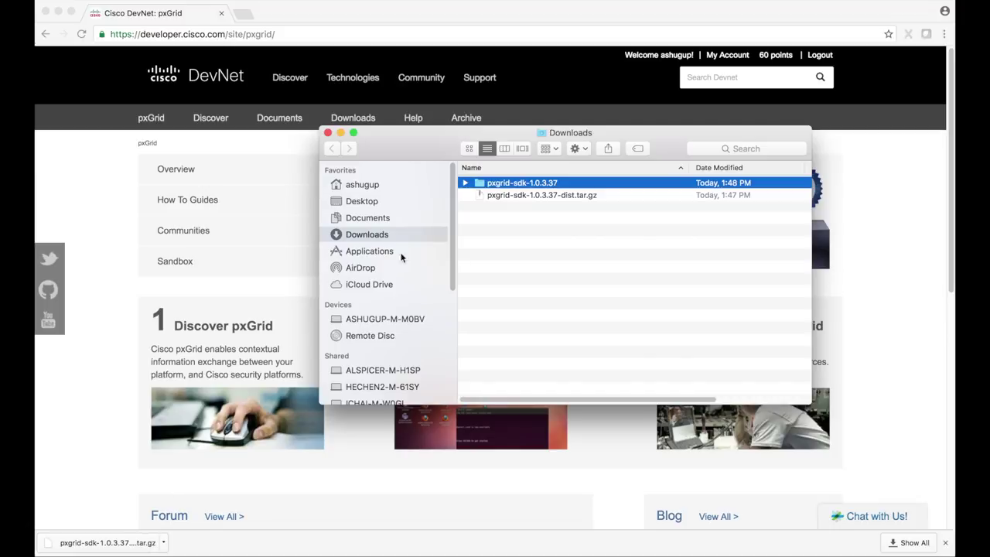
left_click(465, 184)
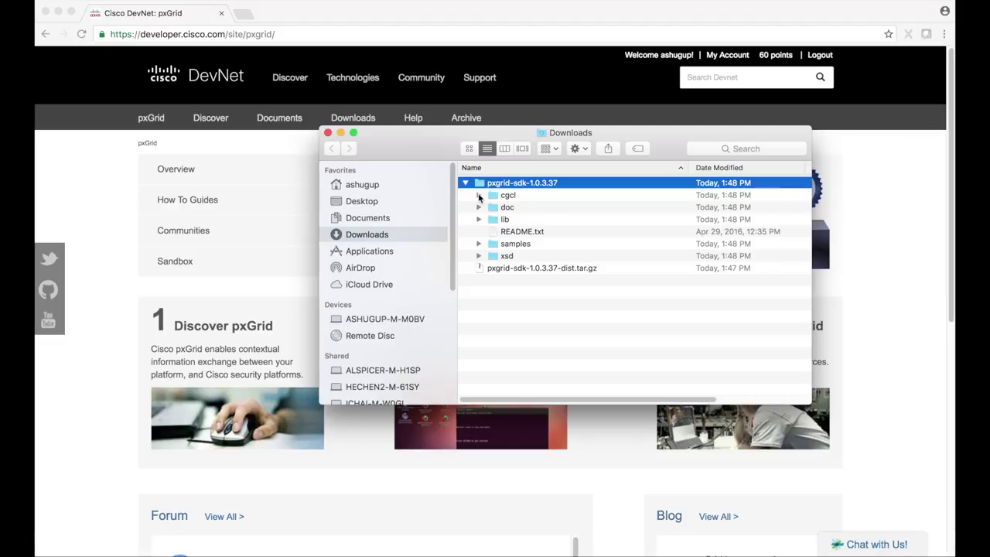
left_click(478, 196)
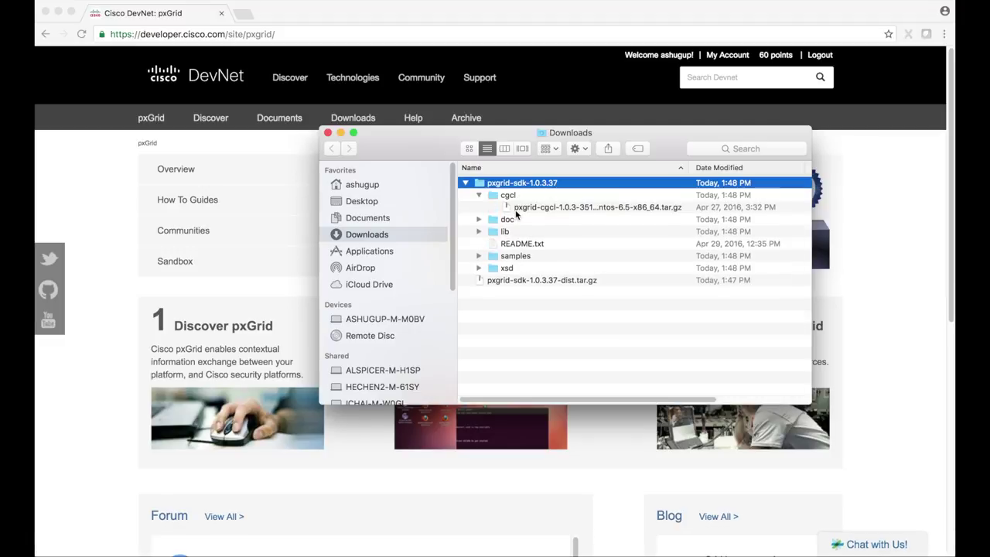
left_click(479, 196)
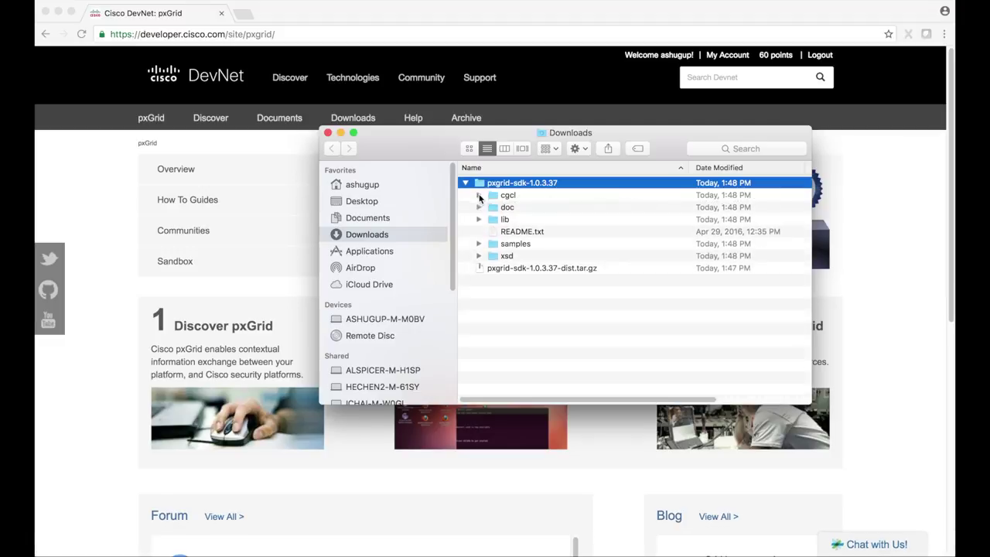
left_click(478, 207)
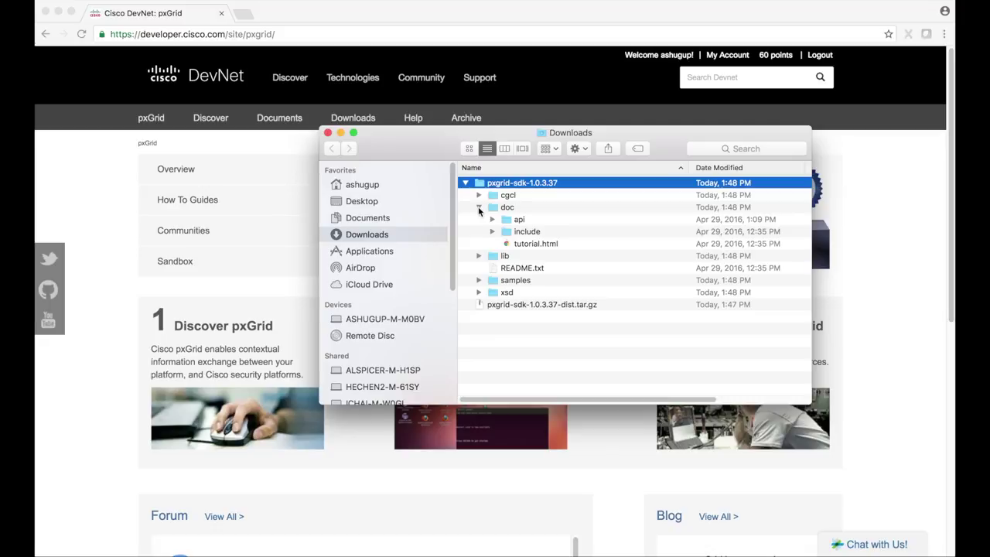
left_click(479, 207)
left_click(478, 219)
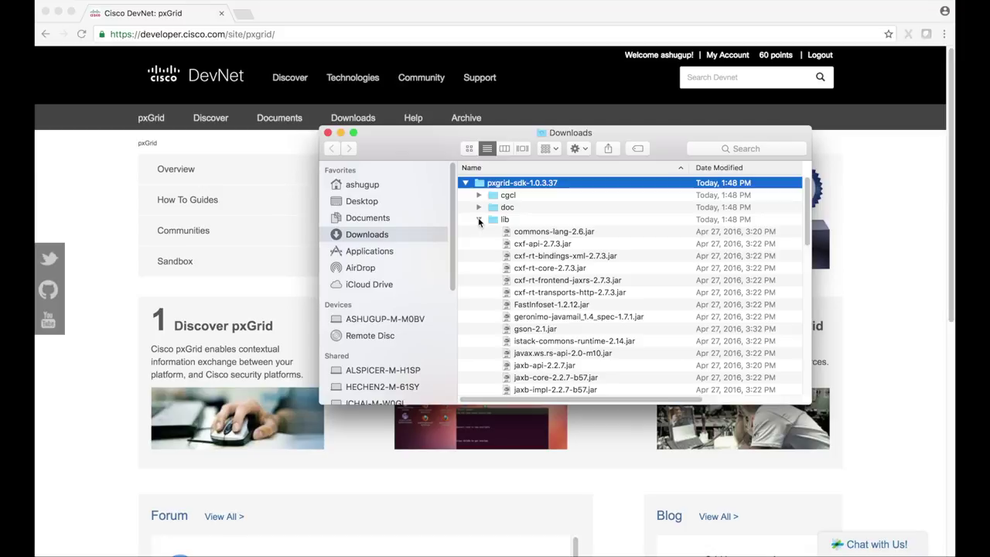
left_click(479, 220)
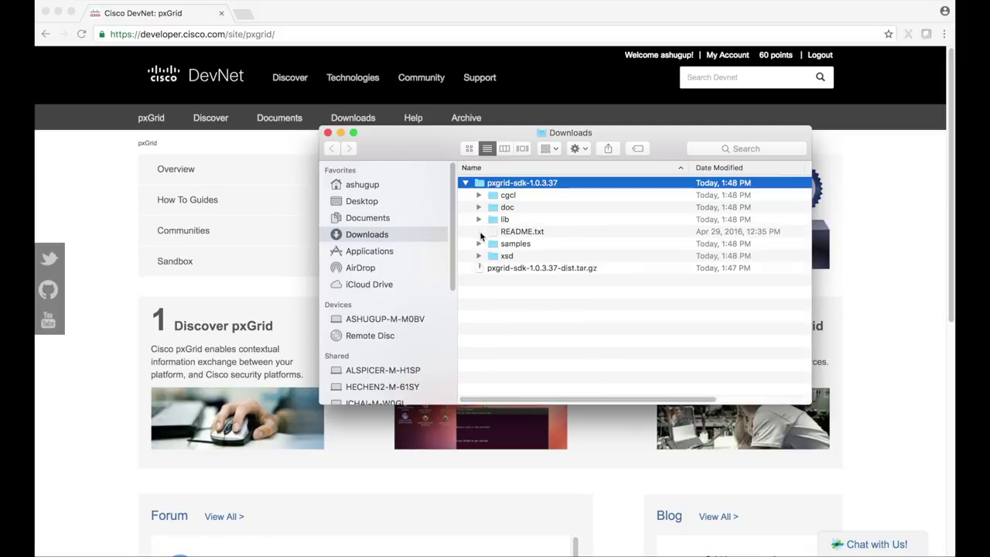
left_click(510, 234)
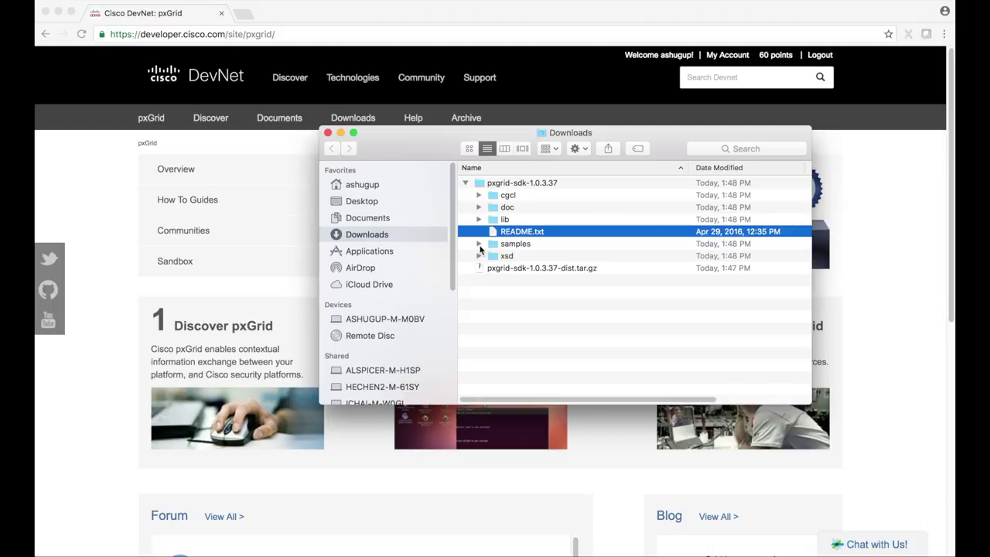
left_click(478, 244)
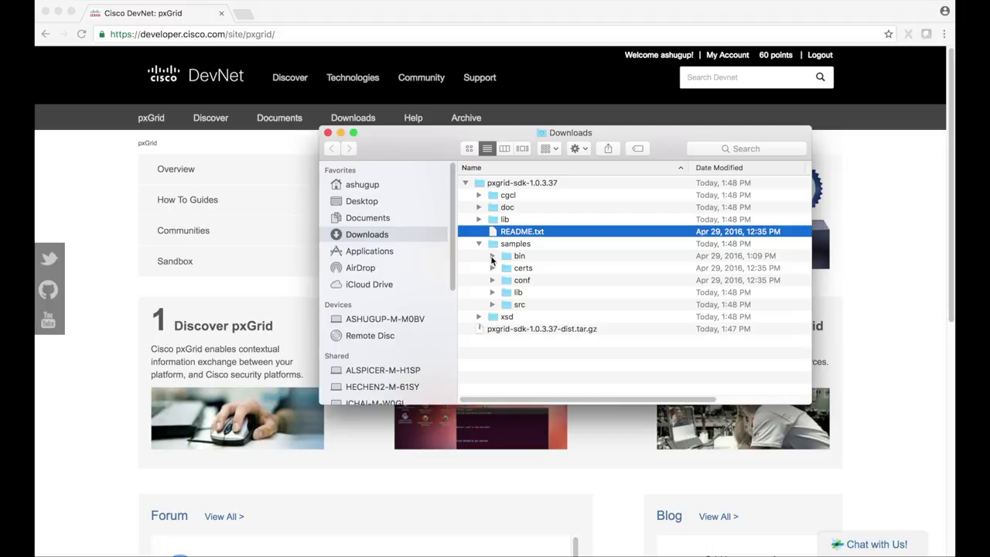
left_click(492, 257)
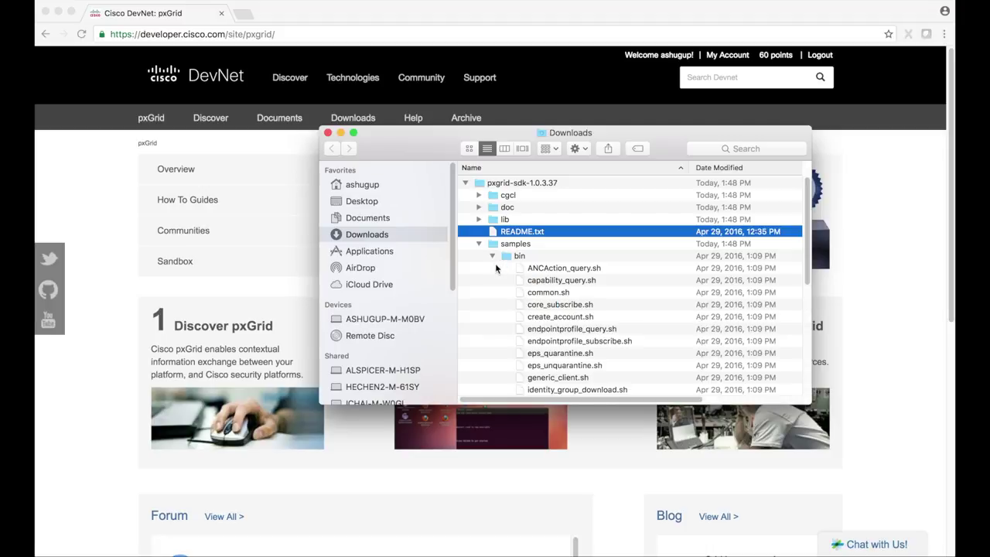
scroll(495, 247, "down", 3)
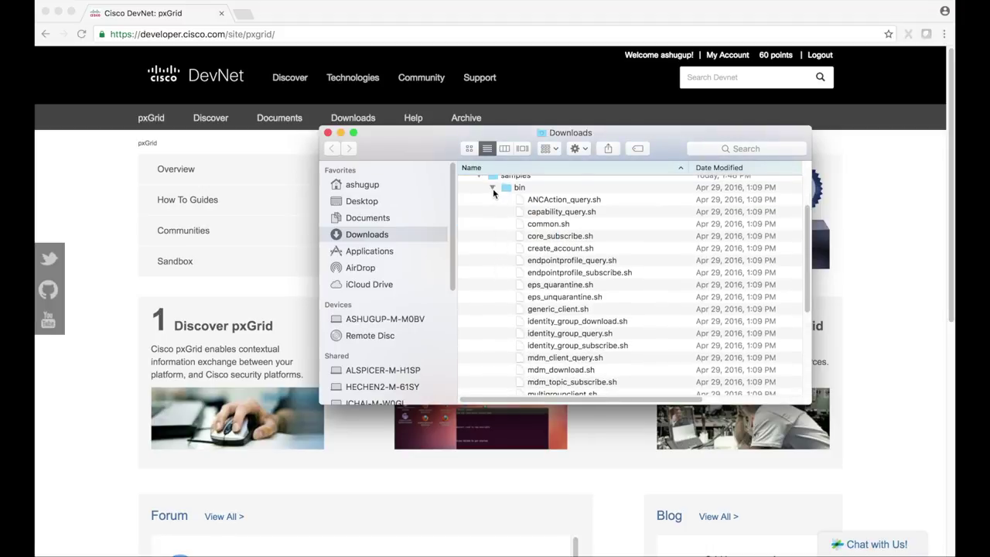
left_click(492, 187)
left_click(492, 268)
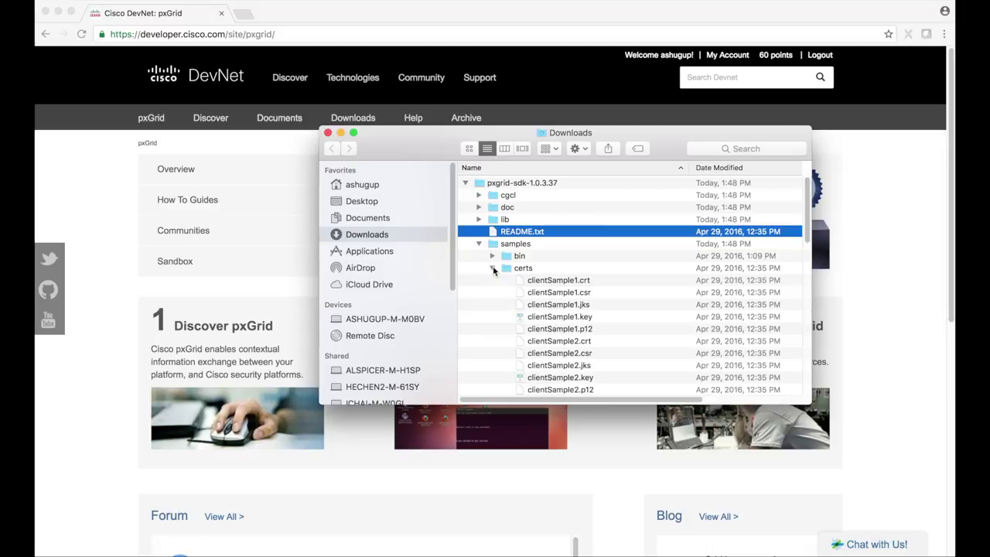
scroll(494, 293, "down", 3)
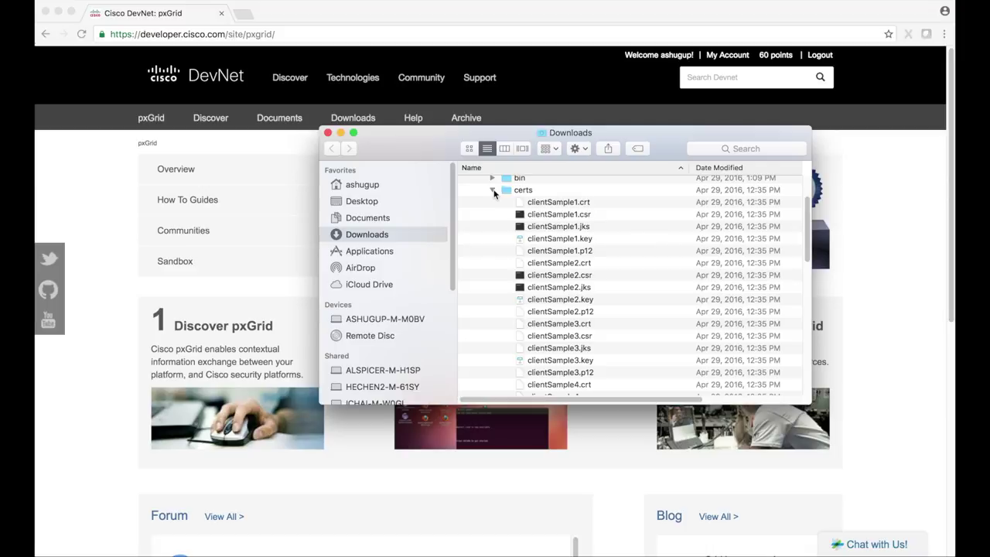
left_click(492, 191)
left_click(493, 280)
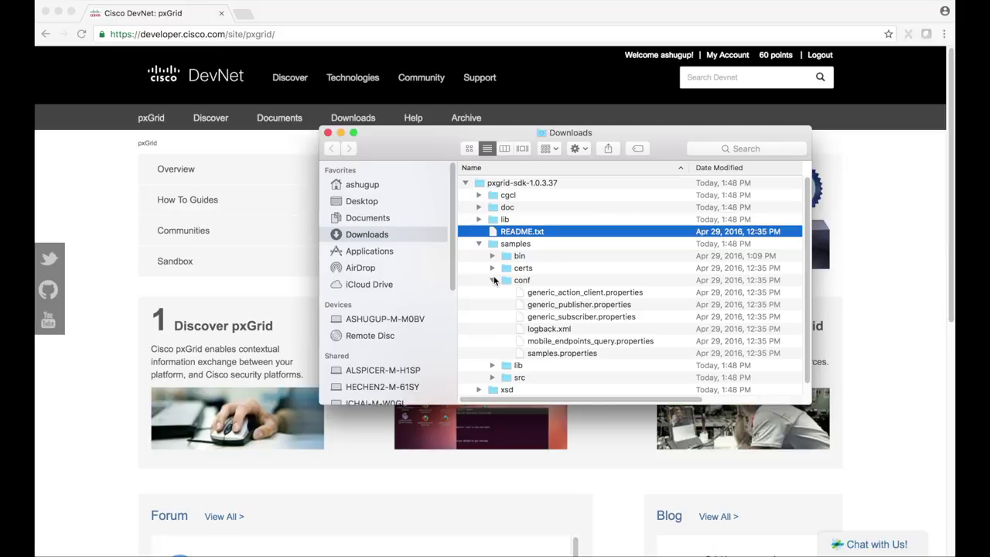
scroll(493, 280, "down", 1)
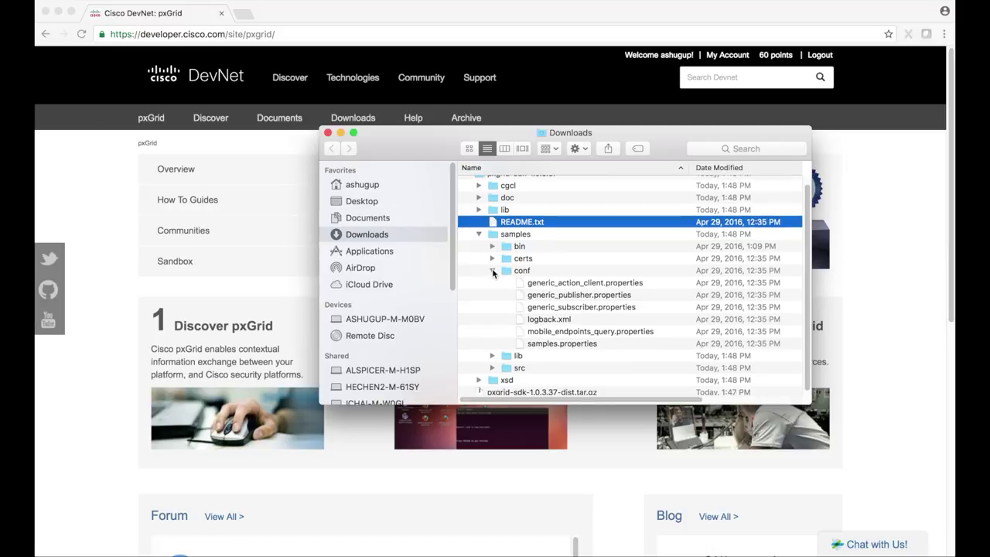
left_click(492, 272)
left_click(493, 292)
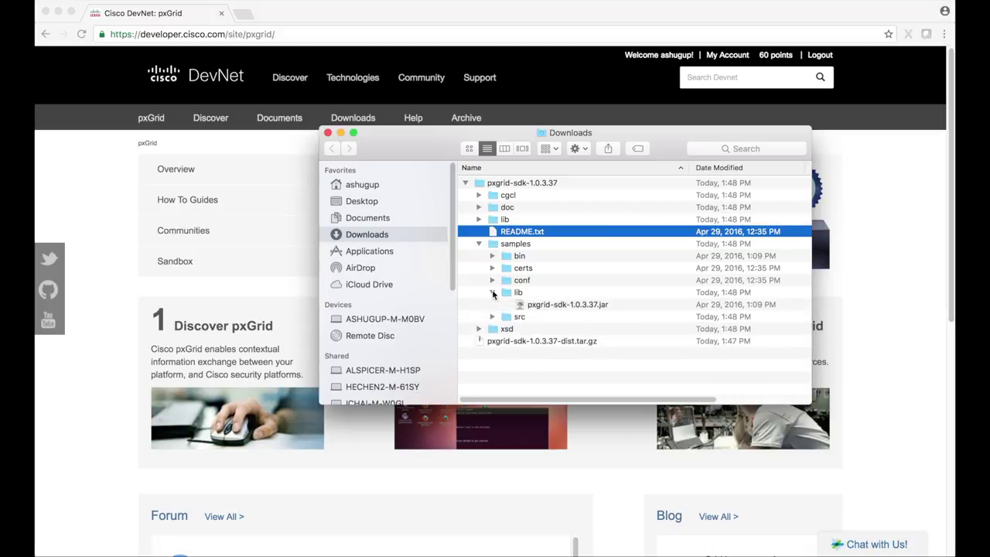
left_click(492, 292)
left_click(493, 306)
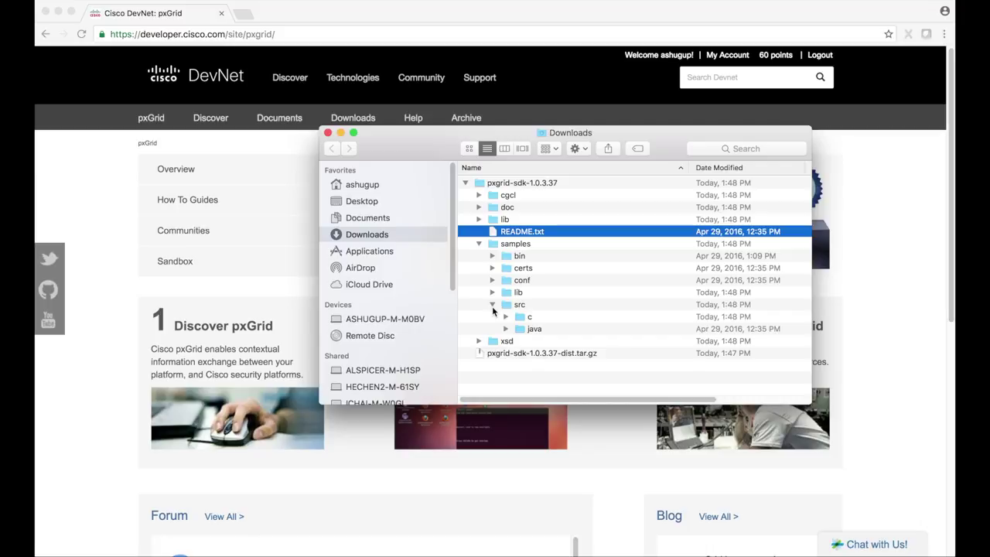
left_click(492, 307)
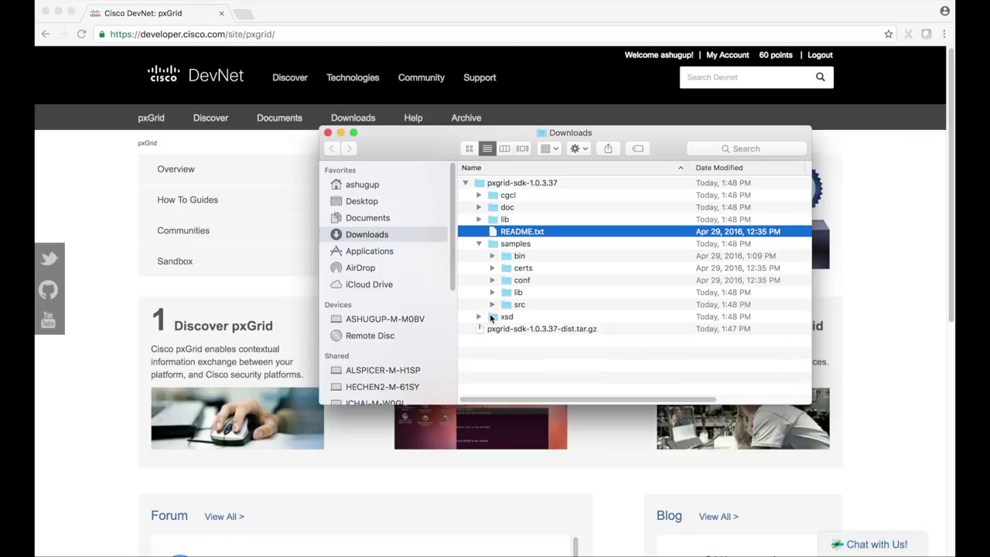
left_click(479, 317)
left_click(479, 317)
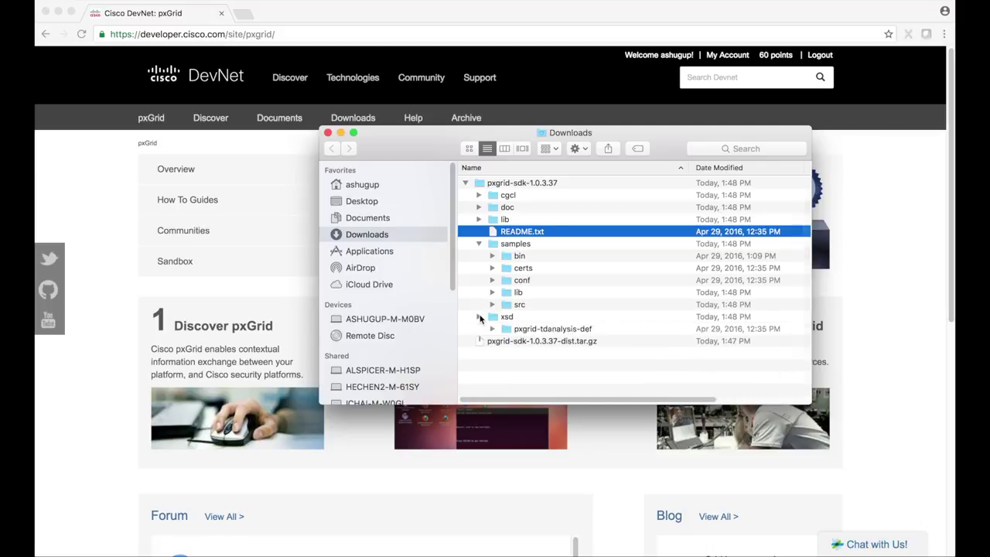
left_click(479, 245)
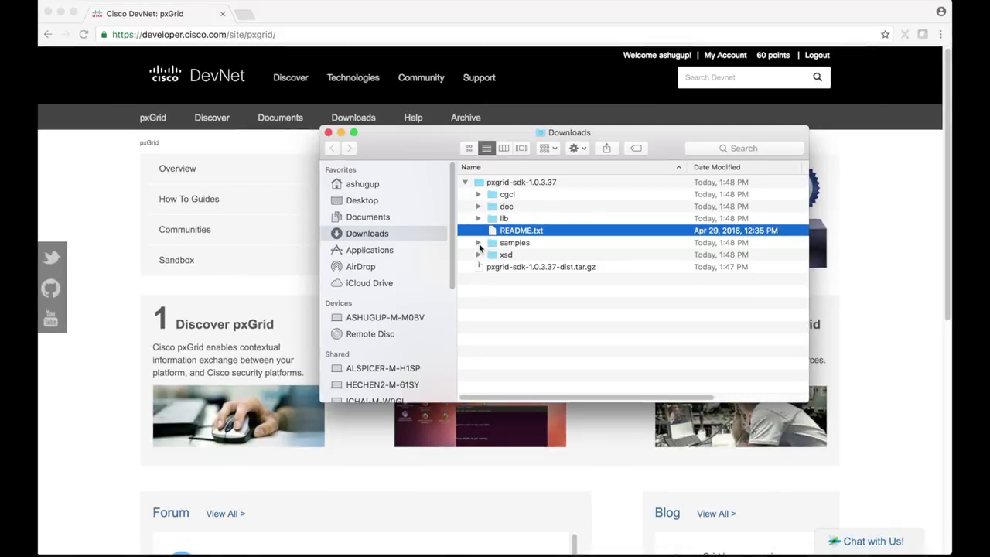
Step: Focus the new tab's address bar to enter the ISE server address
left_click(244, 15)
Step: Log in to tb242-ise2 as admin with the administrator password
type("tb242-ise2.cisco.com/admin/log")
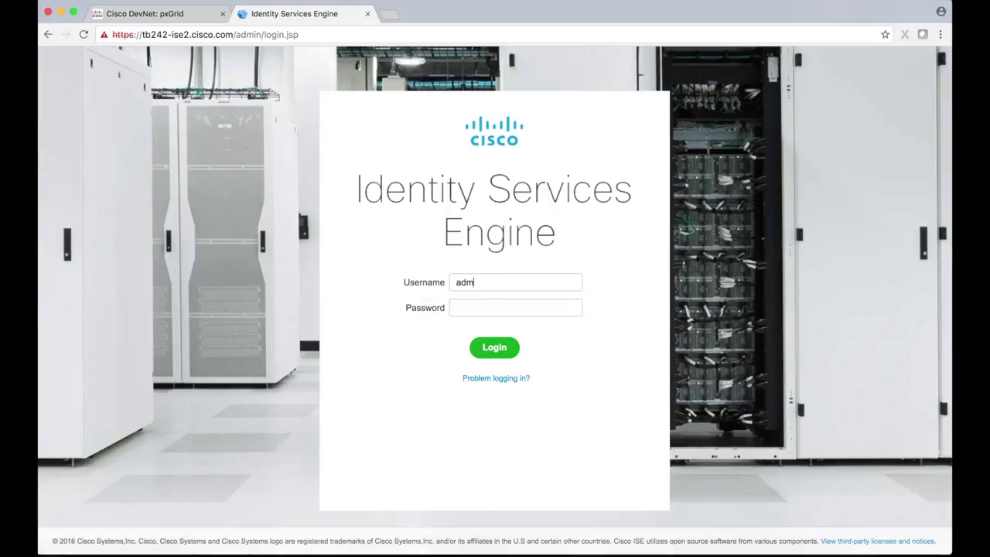
type("in")
key("Tab")
type("*******")
key("Return")
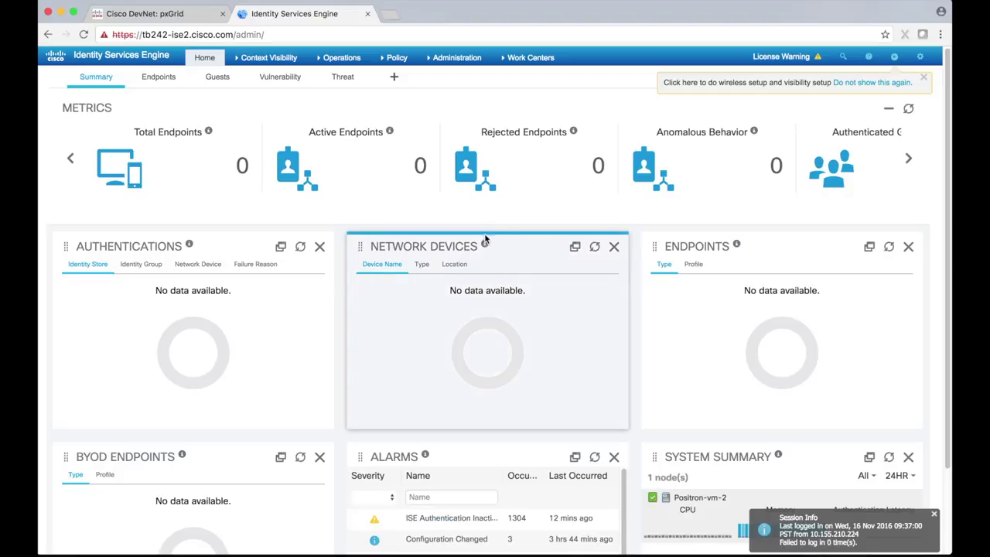
Step: Go to Administration > System > Deployment and dismiss the Standalone notice
left_click(448, 59)
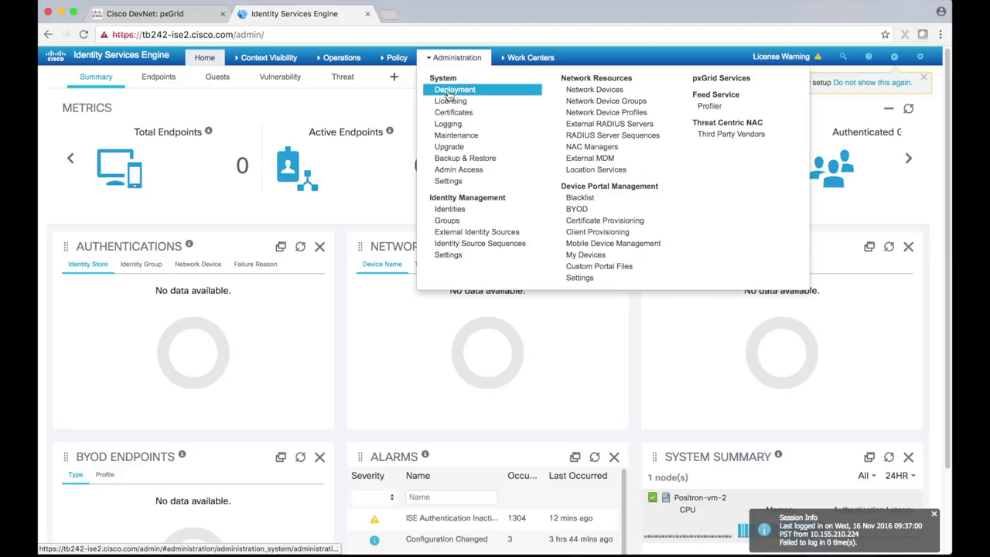
left_click(452, 91)
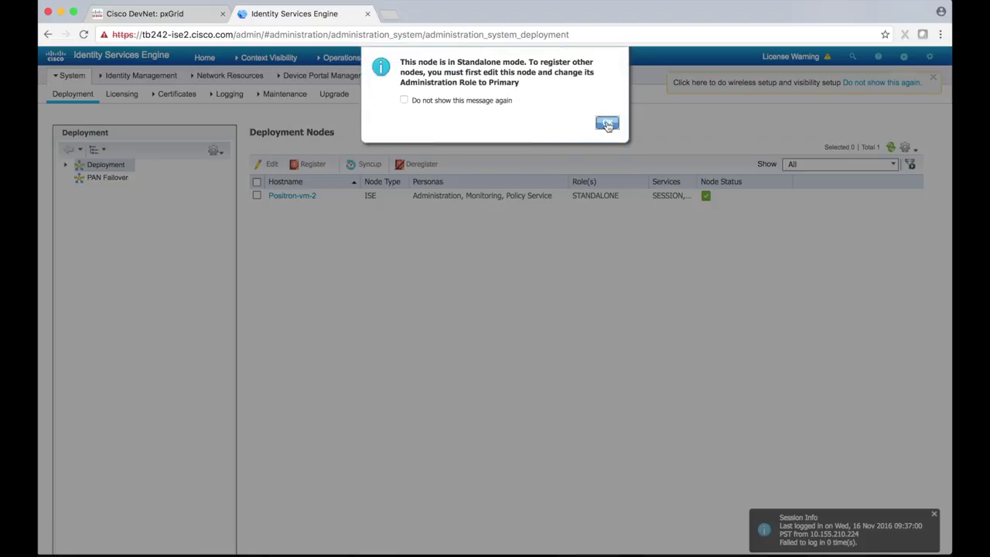
left_click(607, 124)
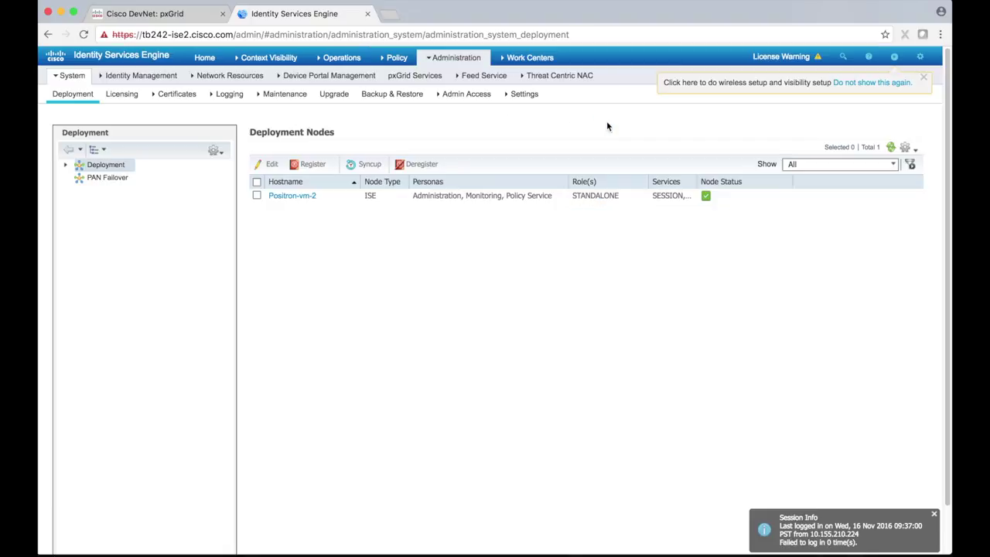
Step: Tick the pxGrid persona on node Positron-vm-2 and save the node
left_click(301, 196)
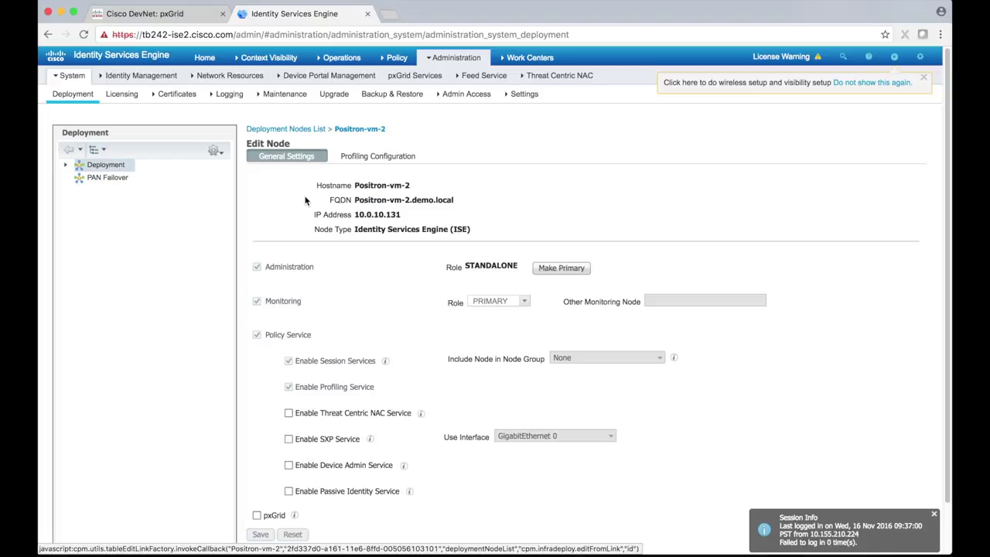
scroll(307, 202, "down", 2)
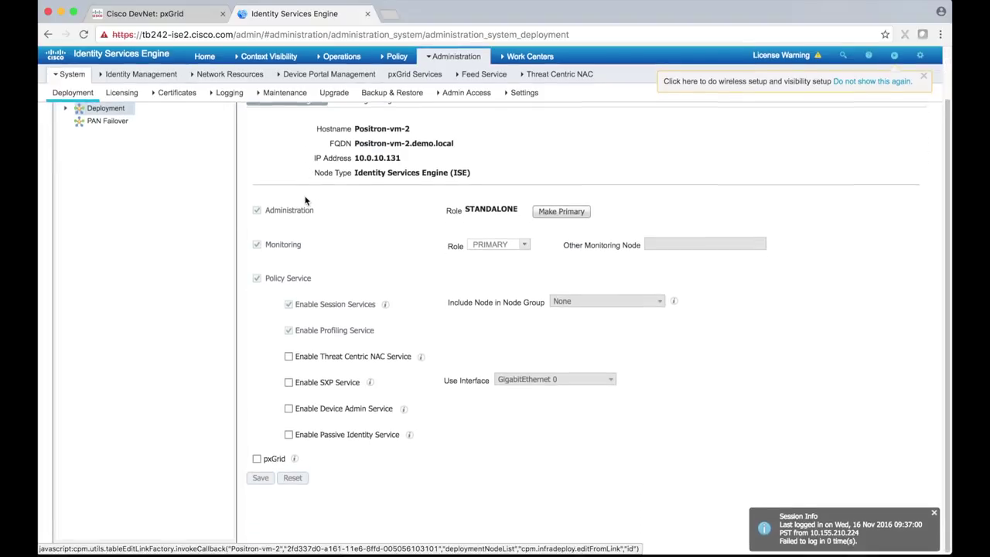
left_click(257, 460)
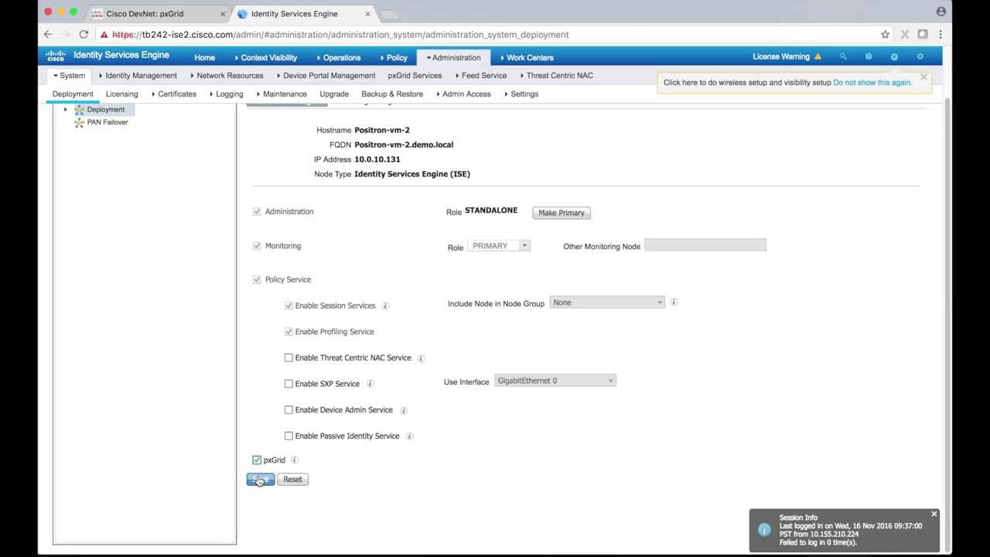
left_click(259, 480)
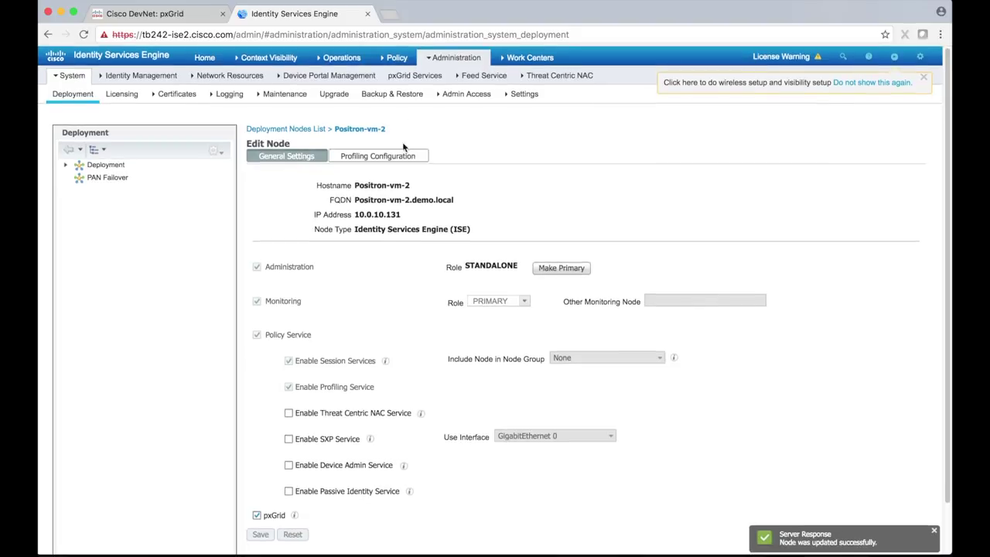
Step: Go to Administration > System > Certificates and show the Trusted Certificates list
mouse_move(436, 68)
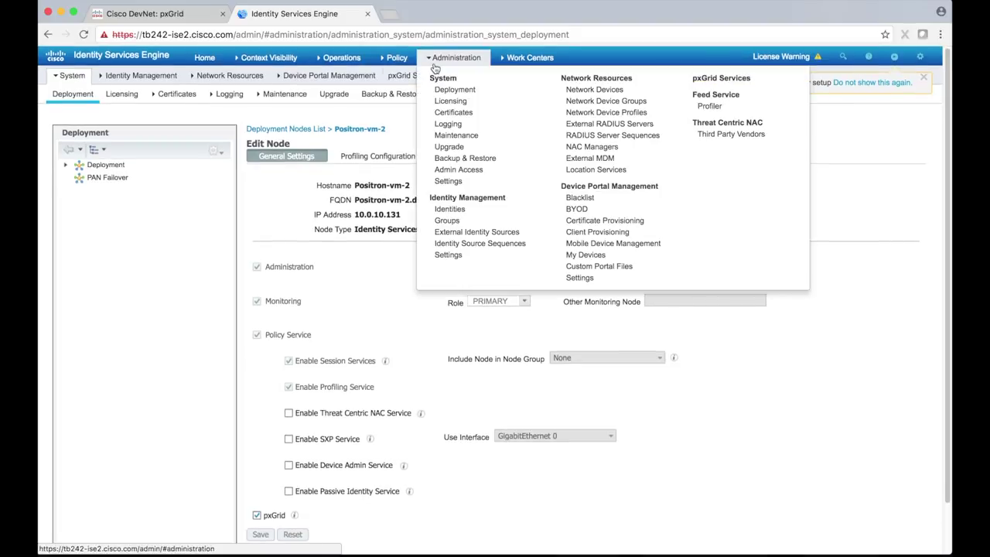
left_click(448, 113)
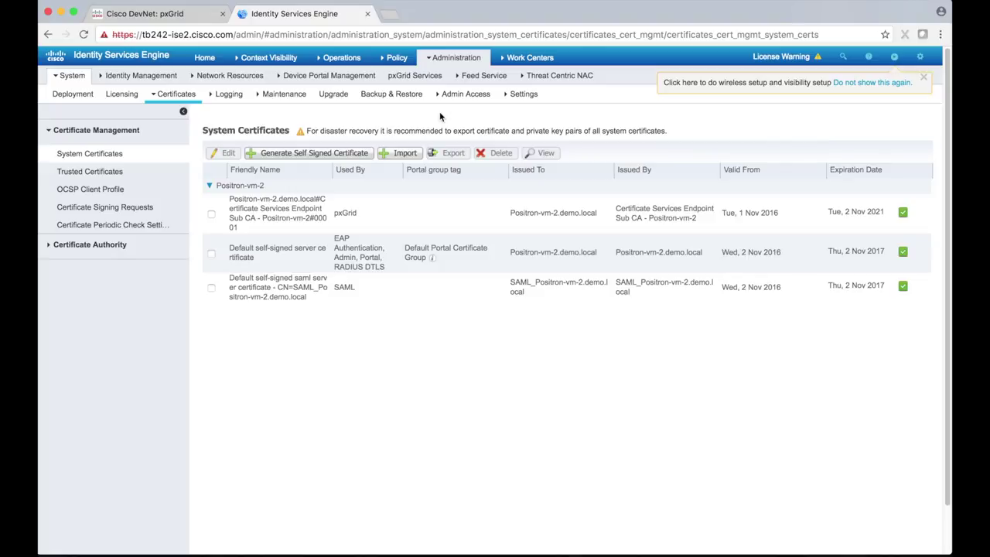
left_click(142, 175)
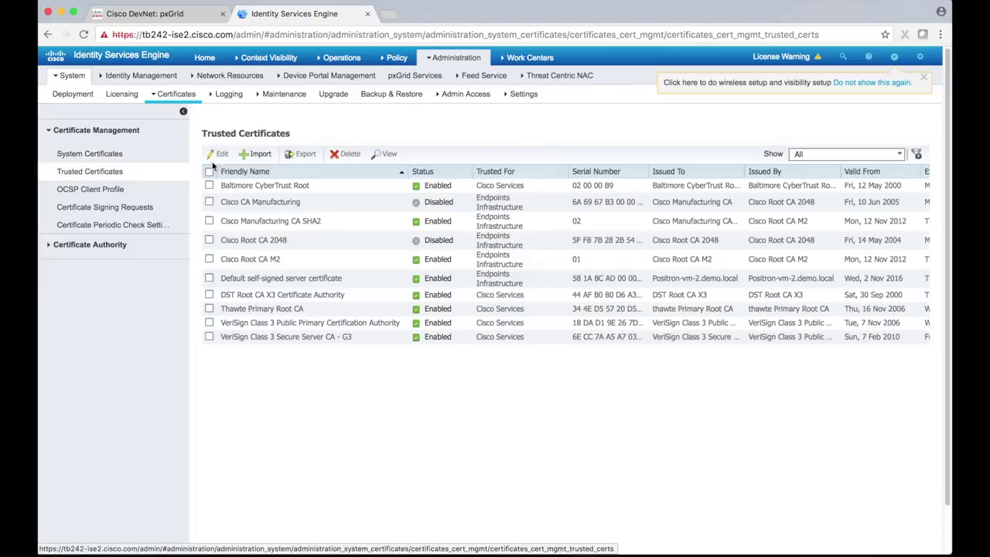
Step: Start a trusted certificate import and browse to pxgrid-sdk-1.0.3.37/samples/certs
left_click(256, 154)
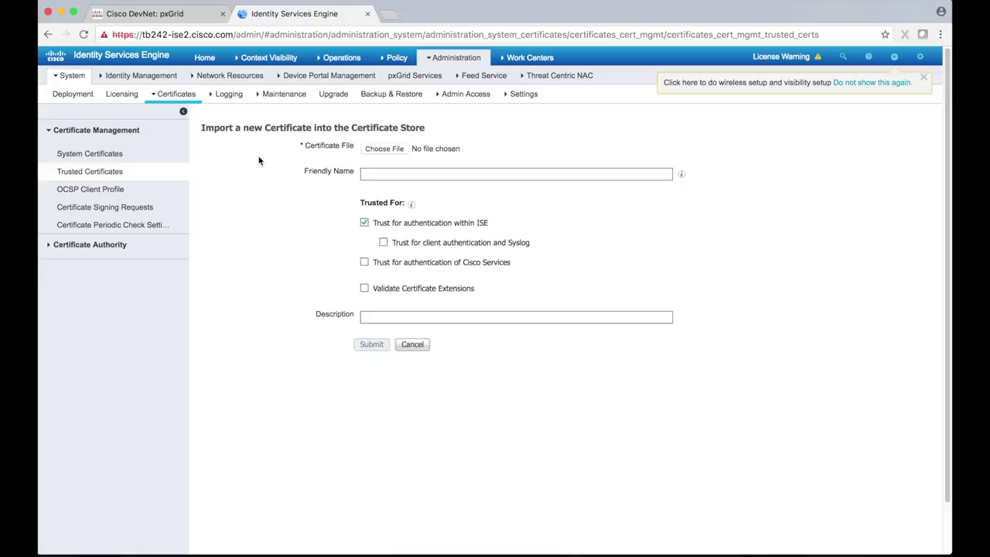
left_click(371, 148)
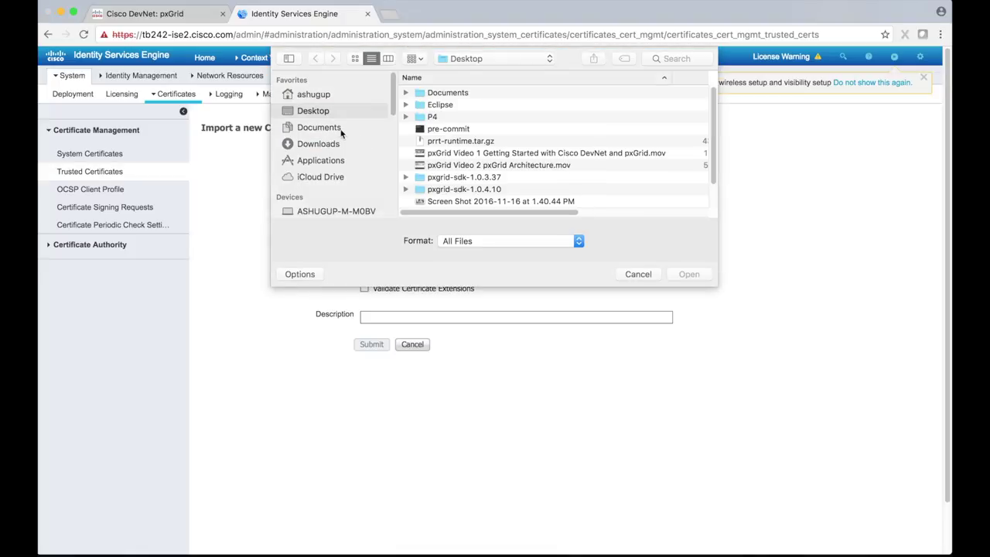
left_click(318, 145)
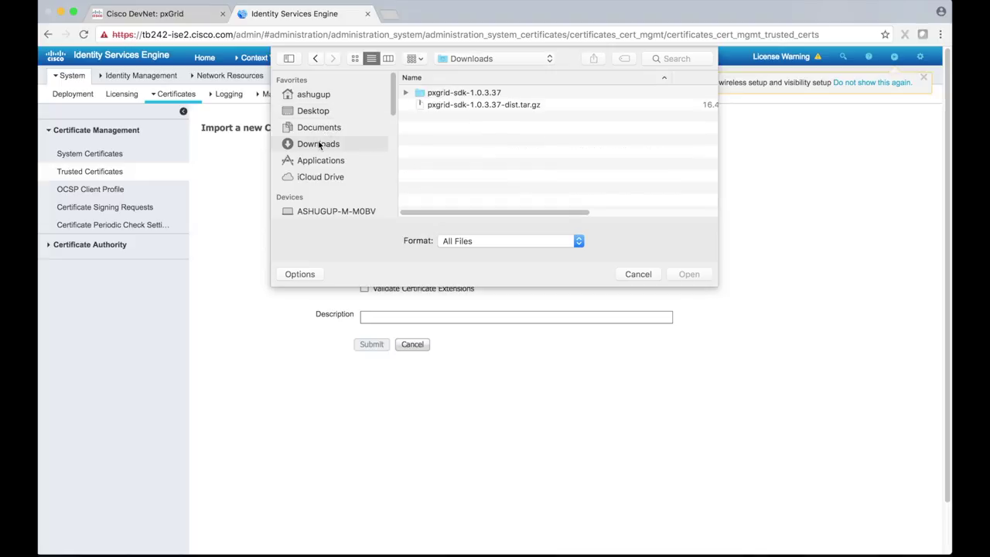
left_click(406, 93)
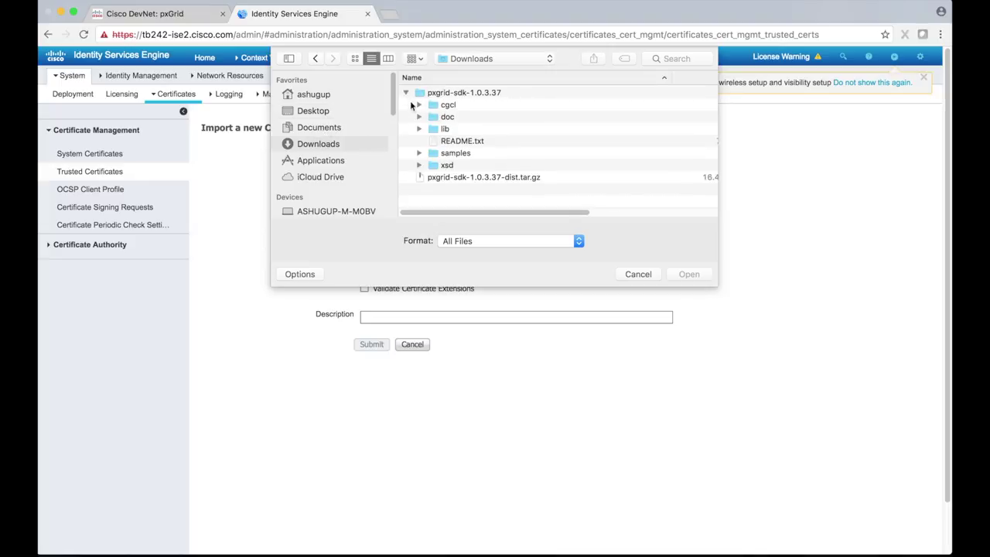
left_click(419, 154)
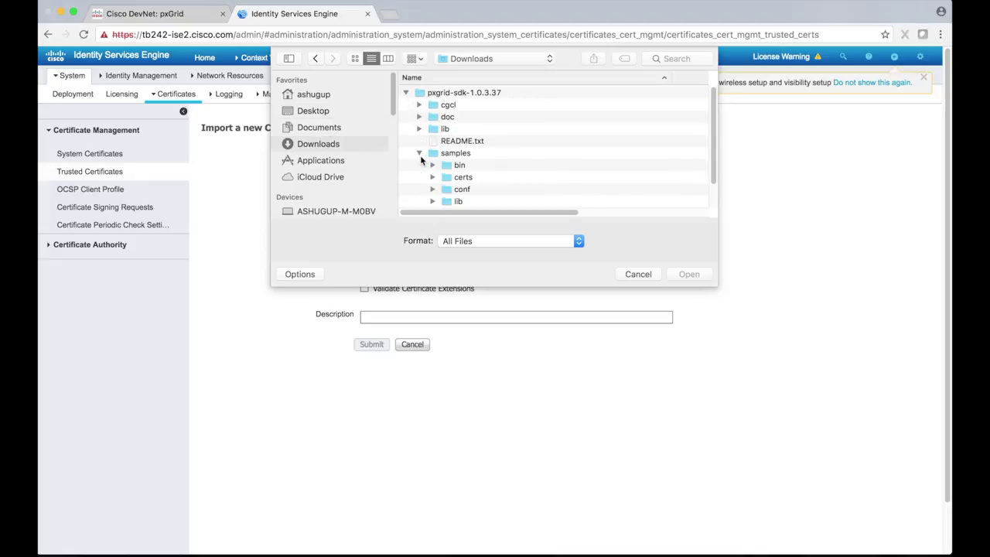
left_click(433, 177)
Step: Choose rootSample.crt, submit the import, and switch to System Certificates
scroll(434, 180, "down", 5)
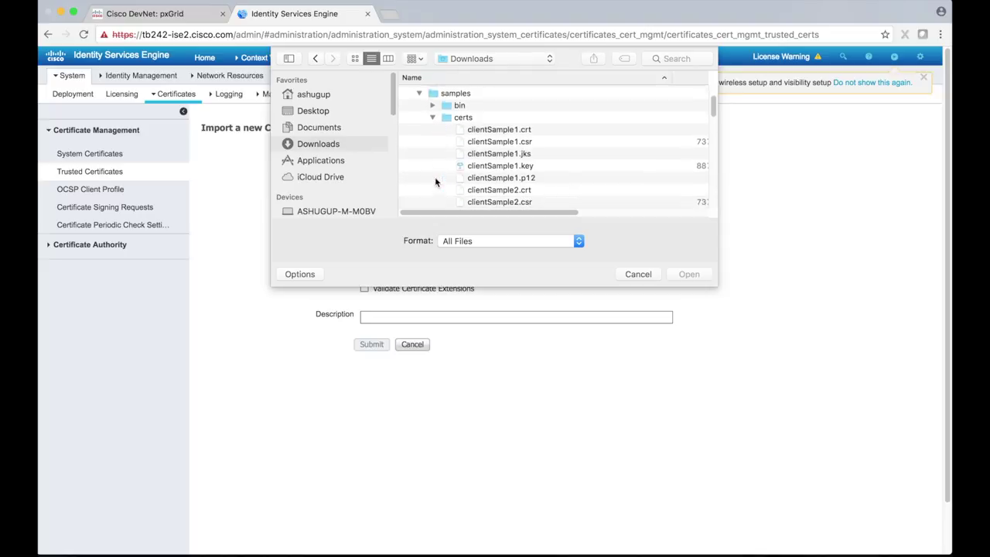
scroll(436, 181, "down", 10)
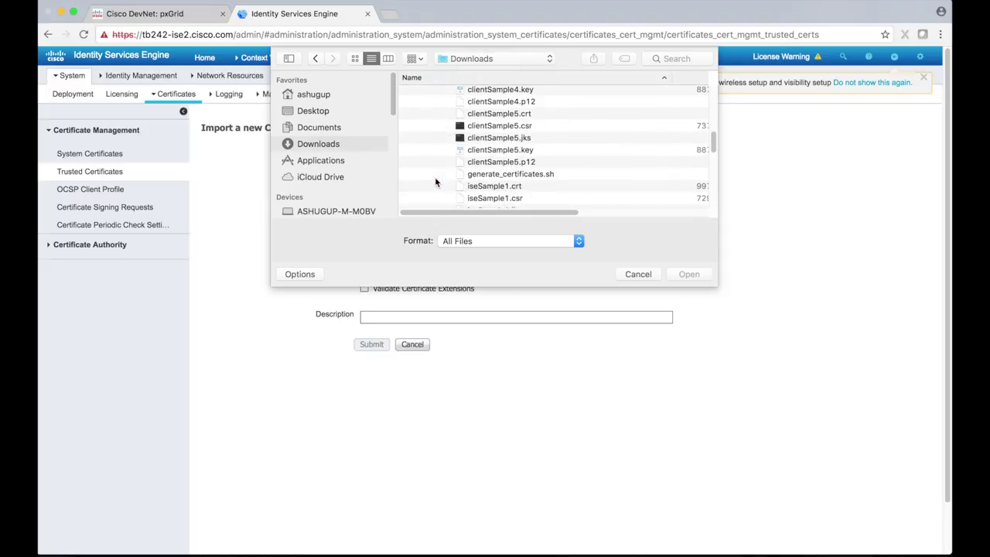
scroll(435, 181, "down", 6)
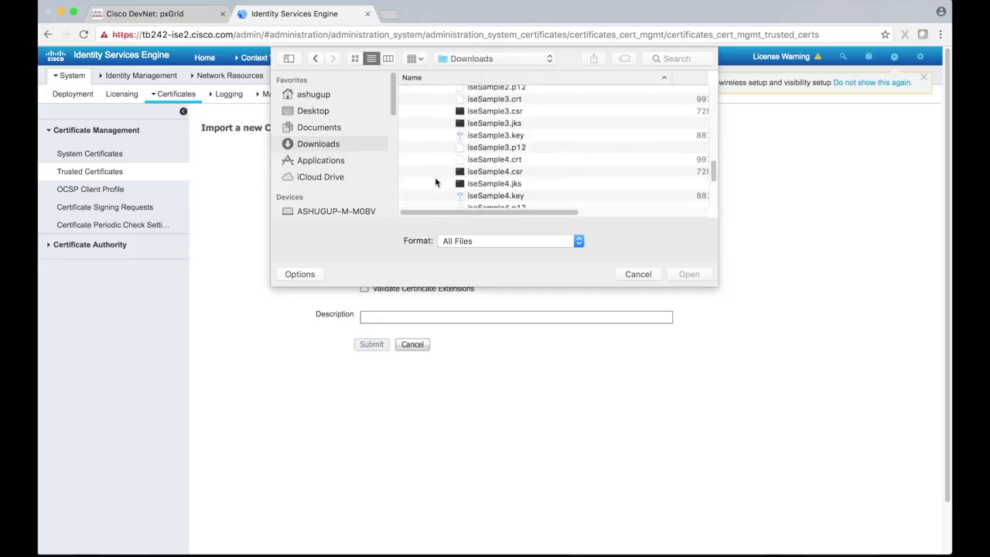
scroll(436, 180, "down", 3)
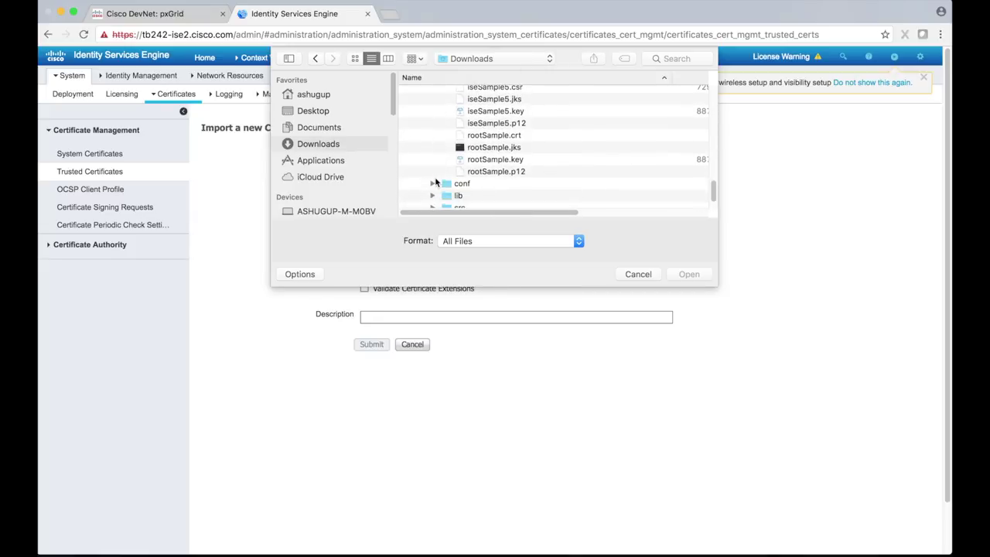
left_click(487, 136)
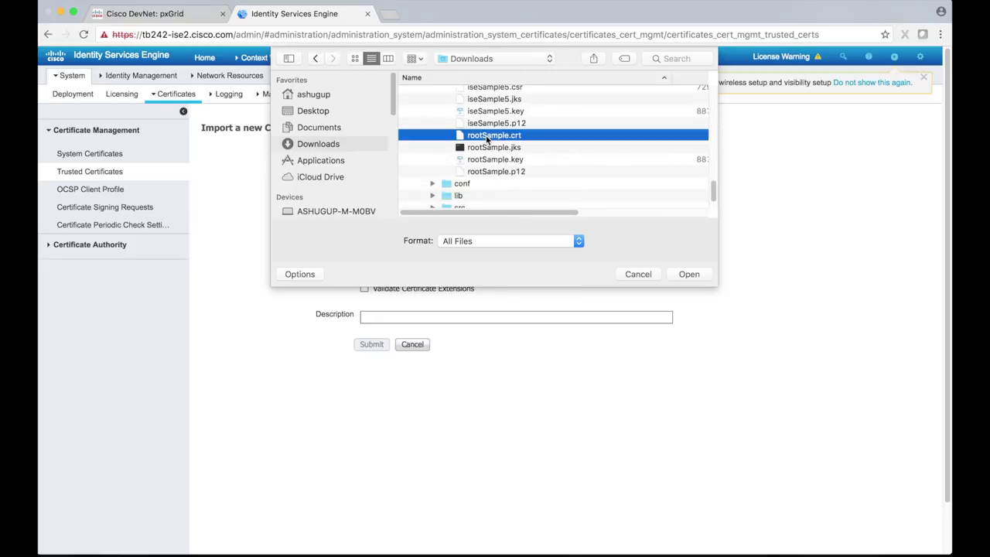
left_click(689, 274)
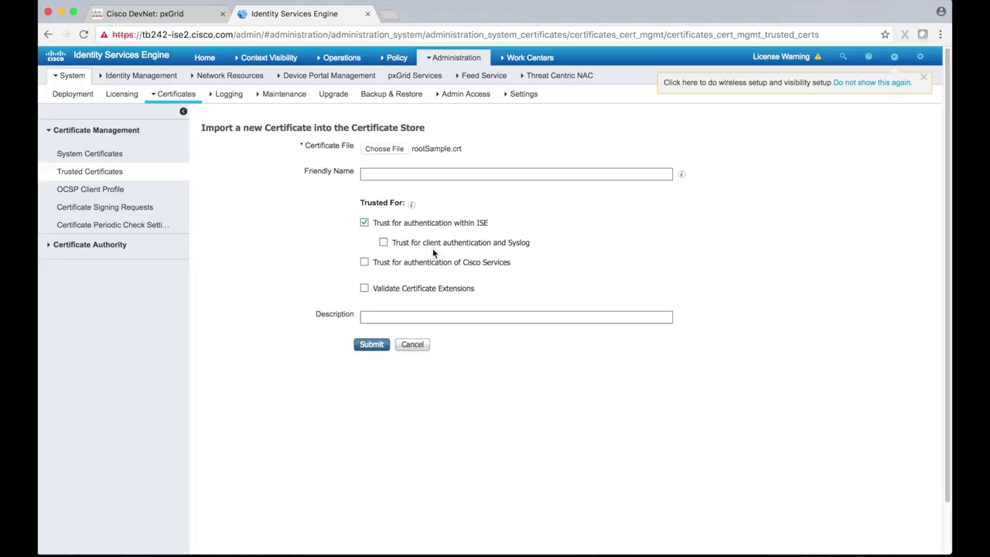
left_click(373, 346)
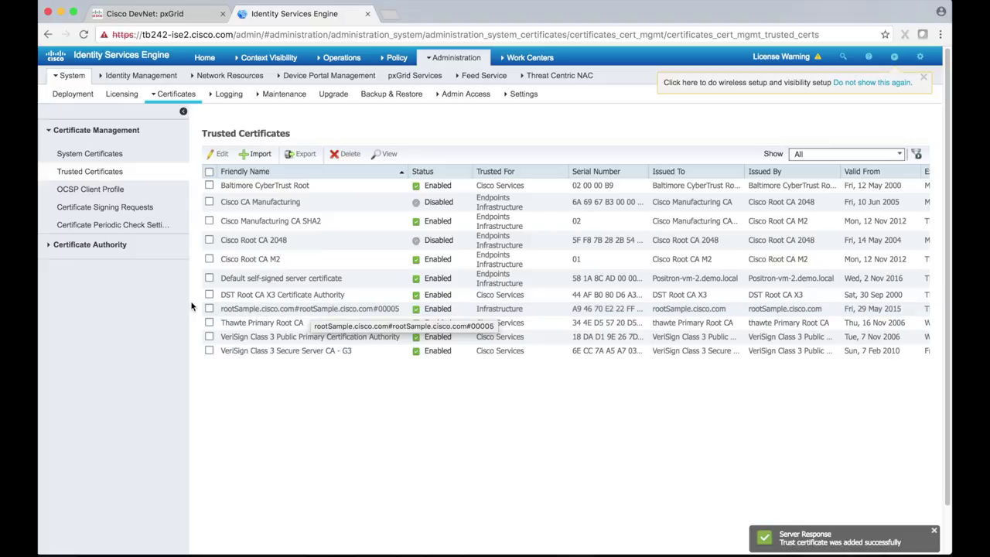
left_click(140, 154)
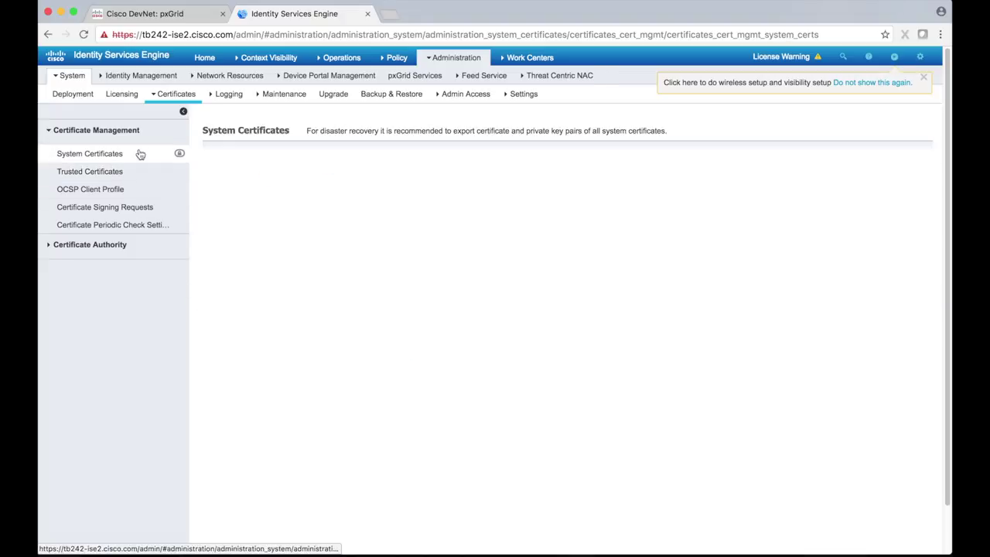
Step: Start a system certificate import using iseSample1.crt as the certificate file
left_click(393, 154)
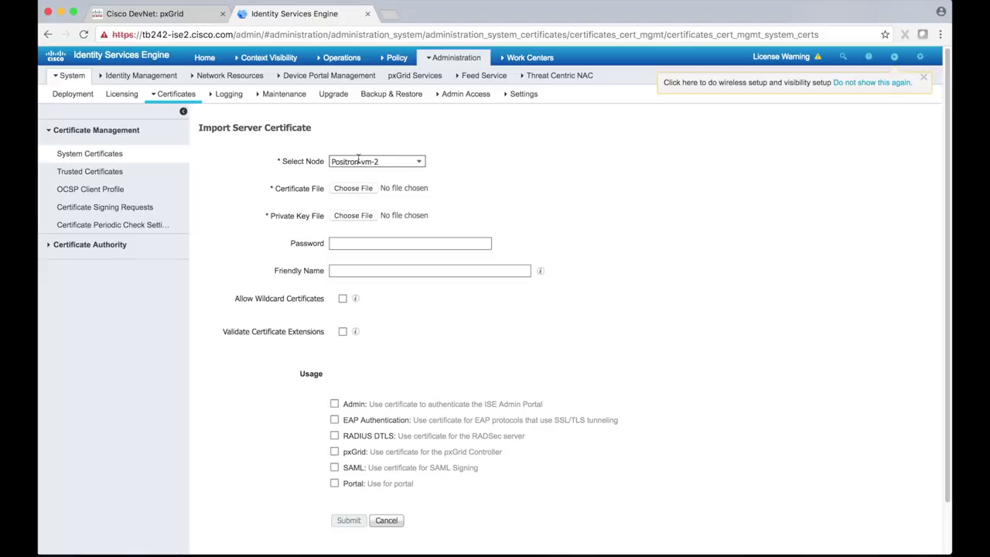
left_click(356, 188)
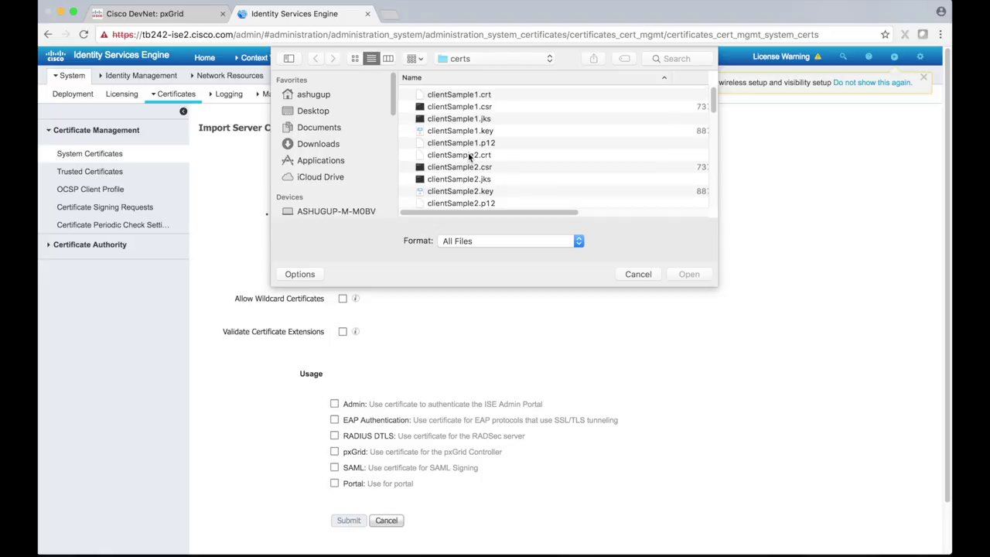
scroll(469, 157, "down", 4)
scroll(468, 157, "down", 5)
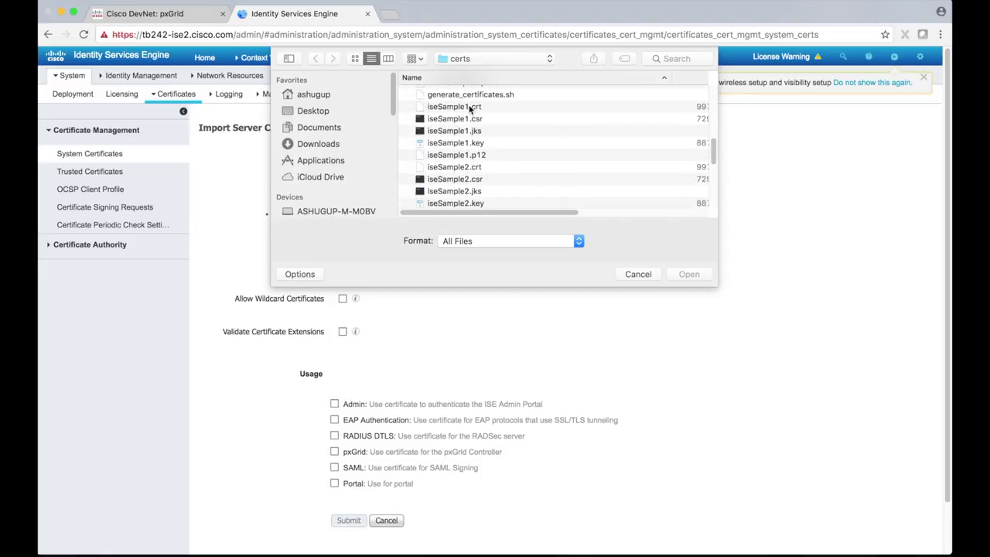
left_click(469, 109)
left_click(701, 276)
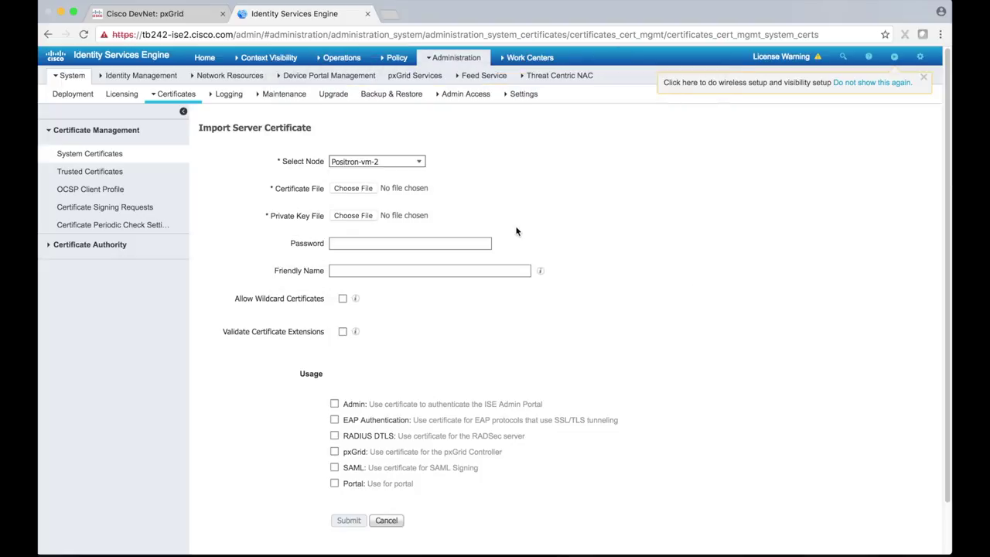
Step: Add iseSample1.key with its password, set pxGrid usage, and submit the import
left_click(353, 216)
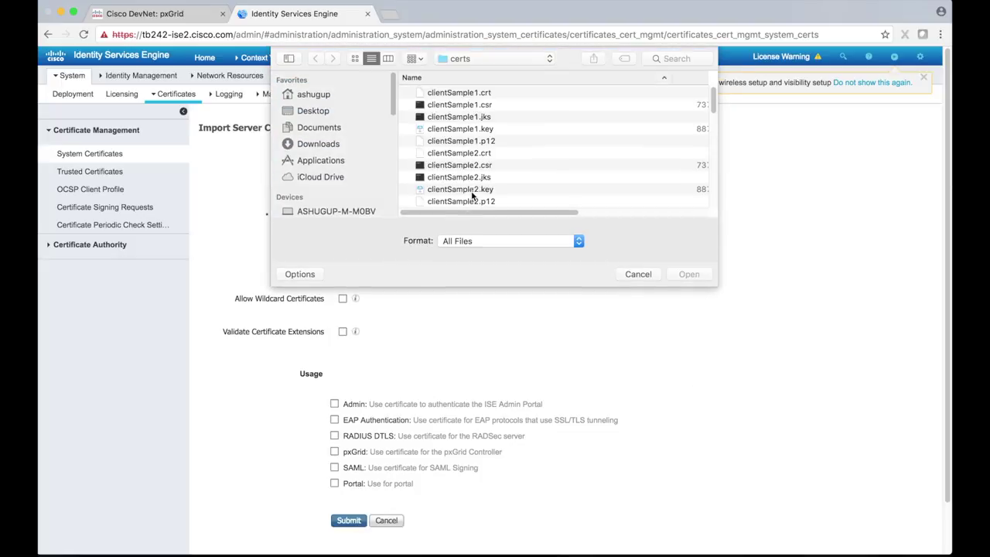
scroll(469, 136, "down", 5)
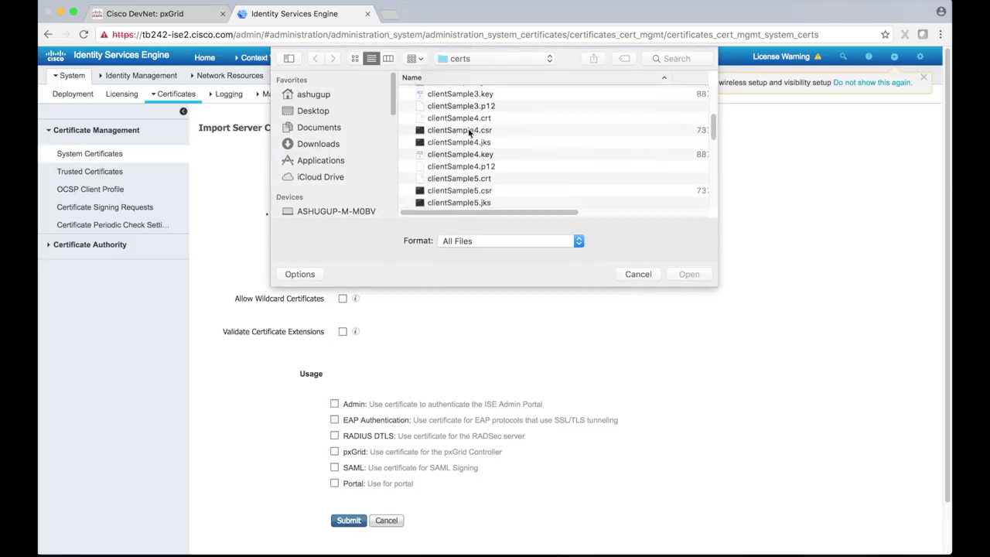
scroll(468, 133, "down", 6)
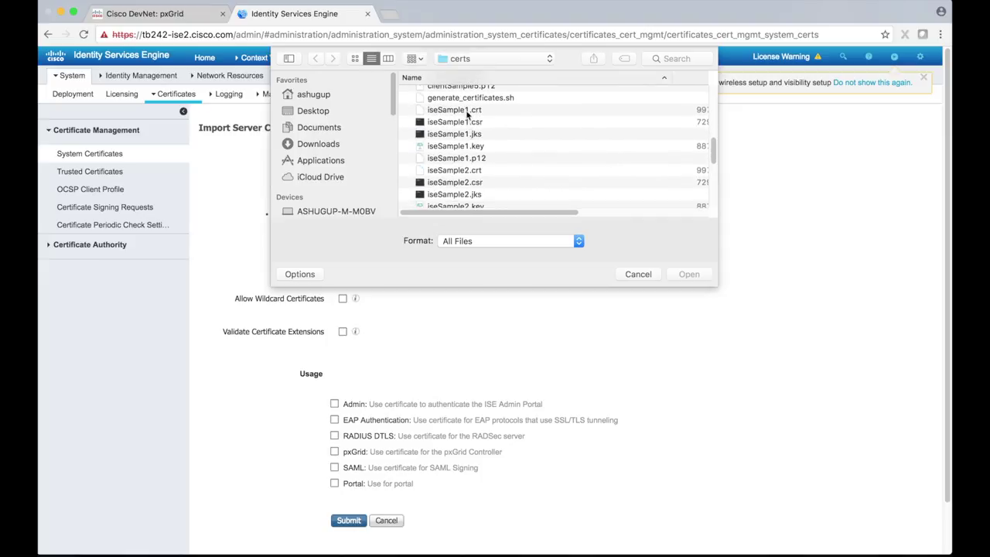
left_click(467, 145)
left_click(687, 274)
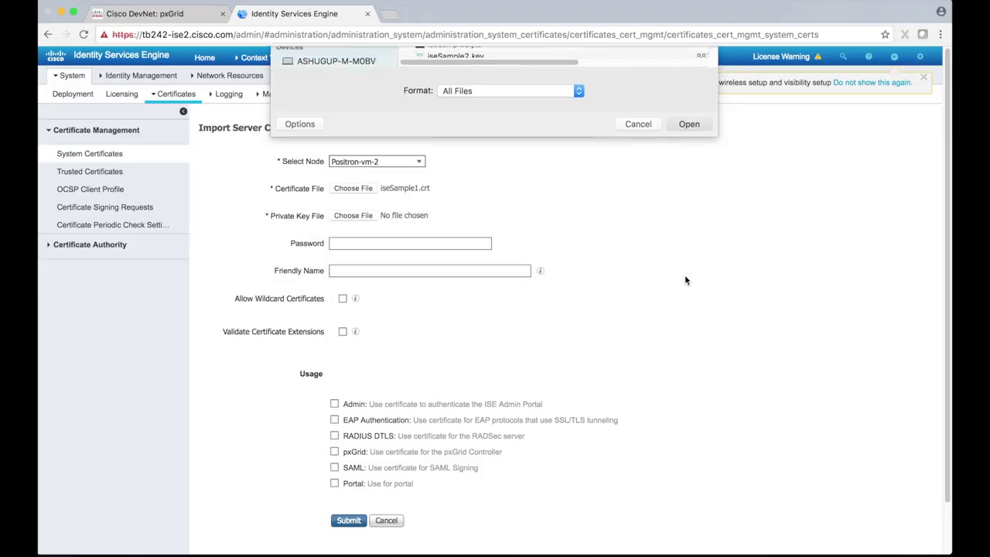
type("cisco1")
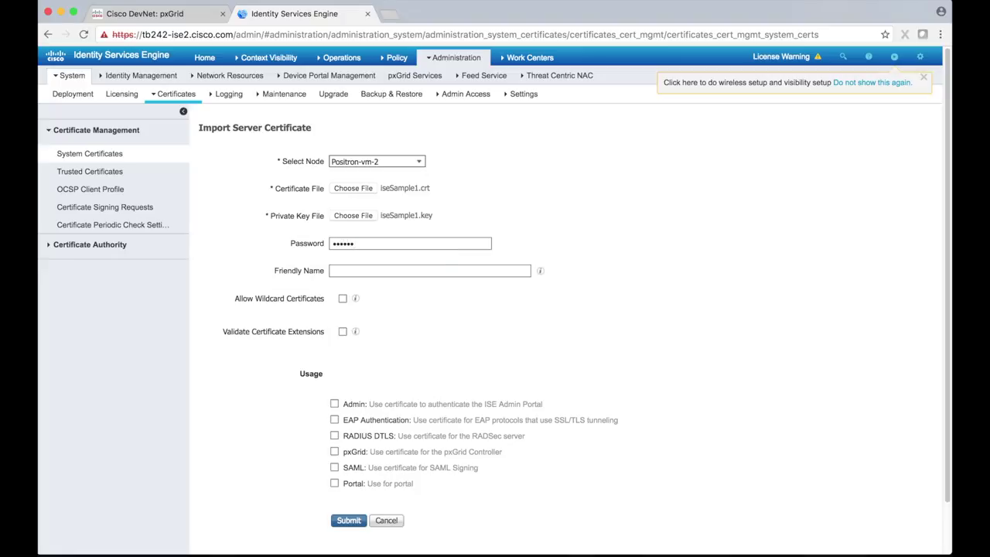
left_click(334, 452)
left_click(349, 522)
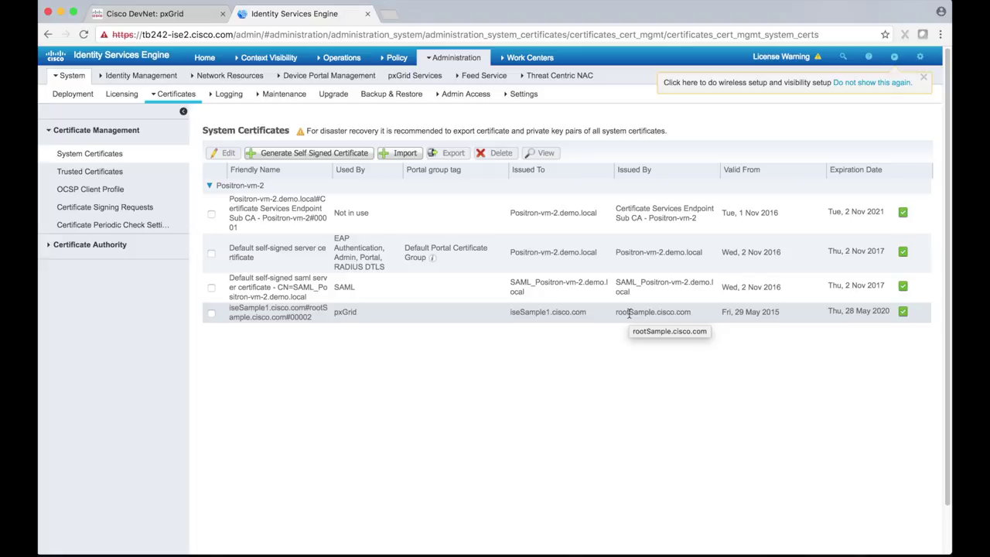
left_click(452, 58)
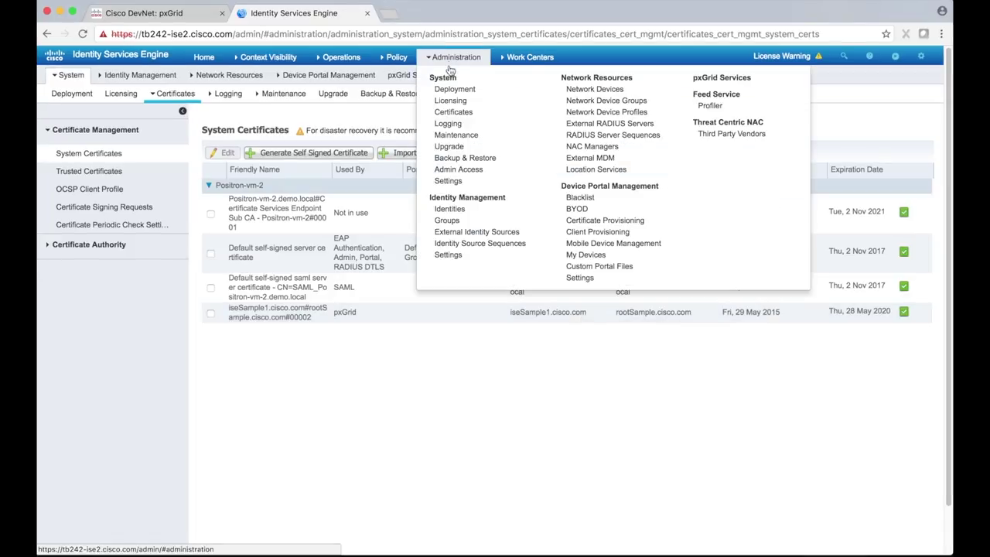
Step: Open pxGrid Services, review the Settings tab, and return to the Clients list
left_click(706, 81)
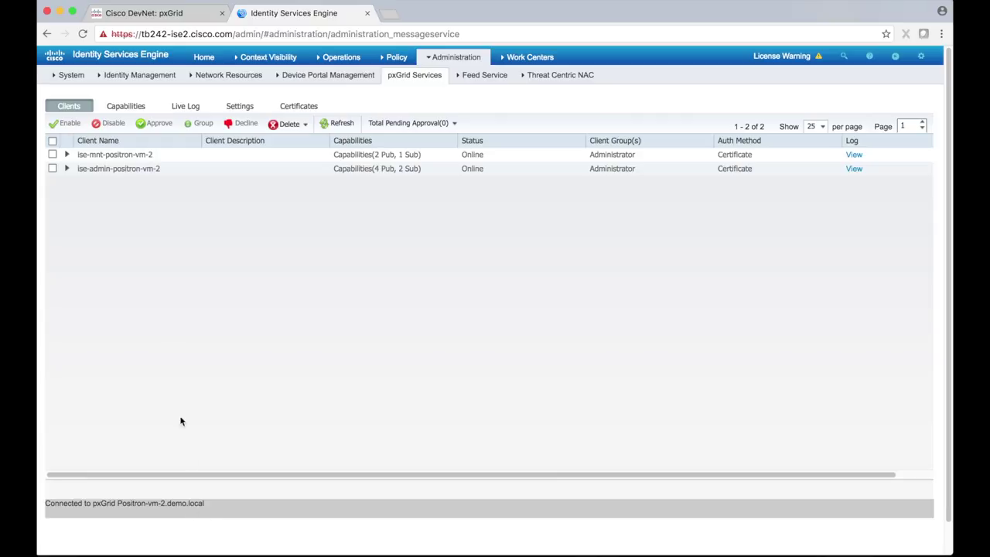
left_click(242, 108)
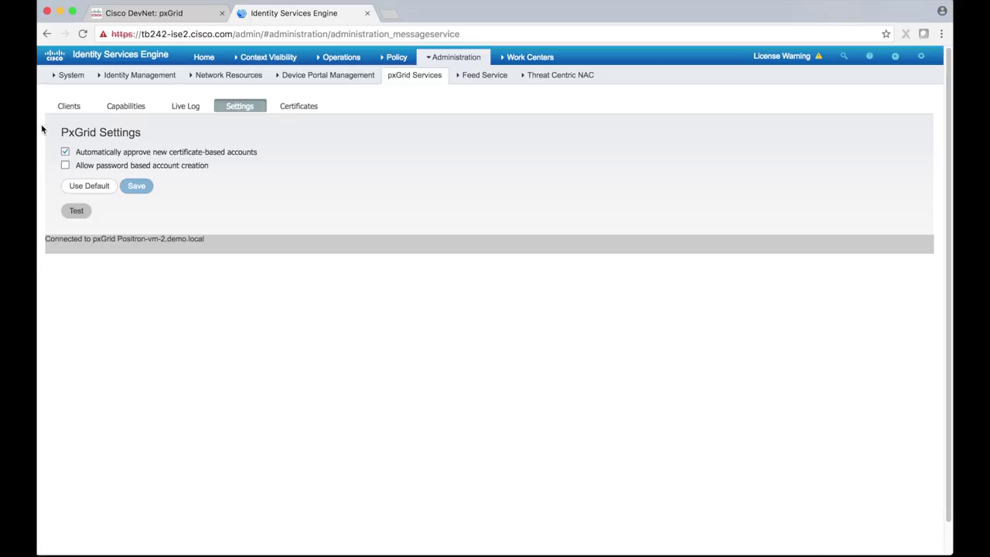
left_click(69, 110)
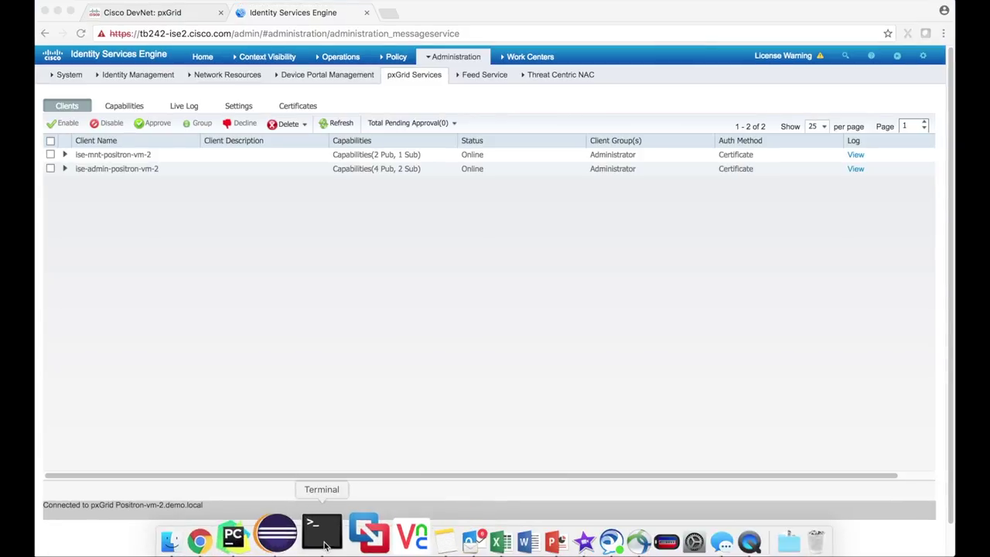
right_click(322, 532)
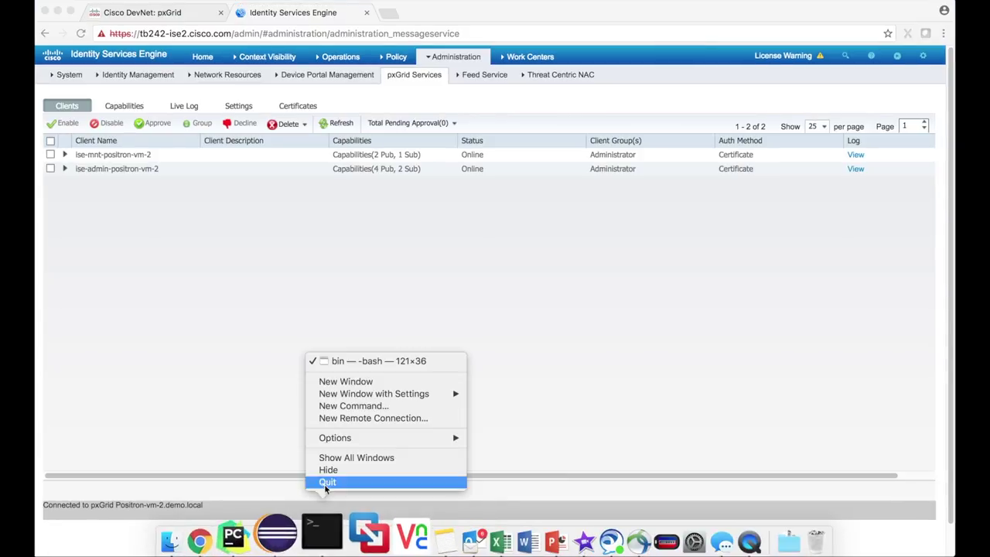
Step: Open a new Terminal window, change into Downloads, and list its contents
left_click(332, 380)
left_click_drag(354, 37, 594, 200)
type("cd ")
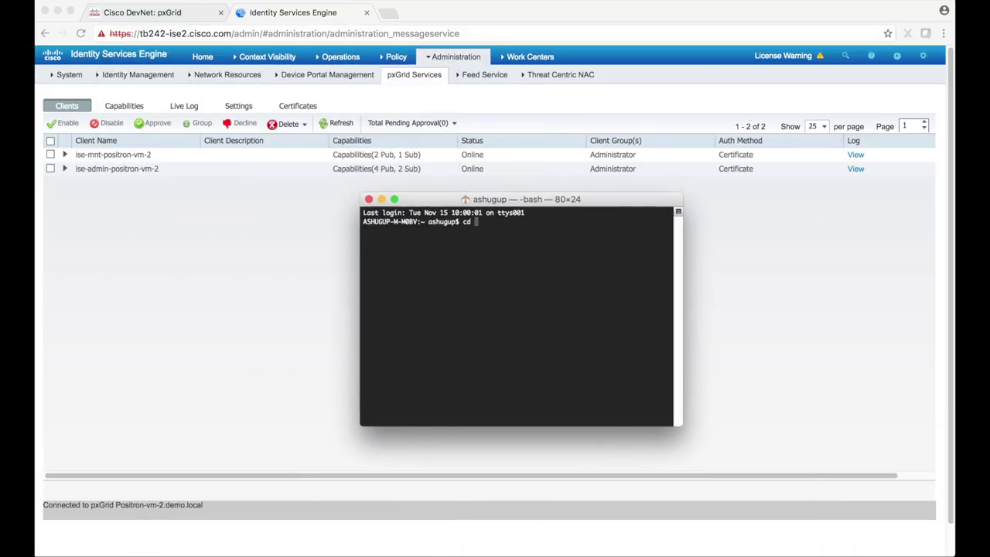
type("Dow")
key("Tab")
key("Return")
type("ls")
key("Return")
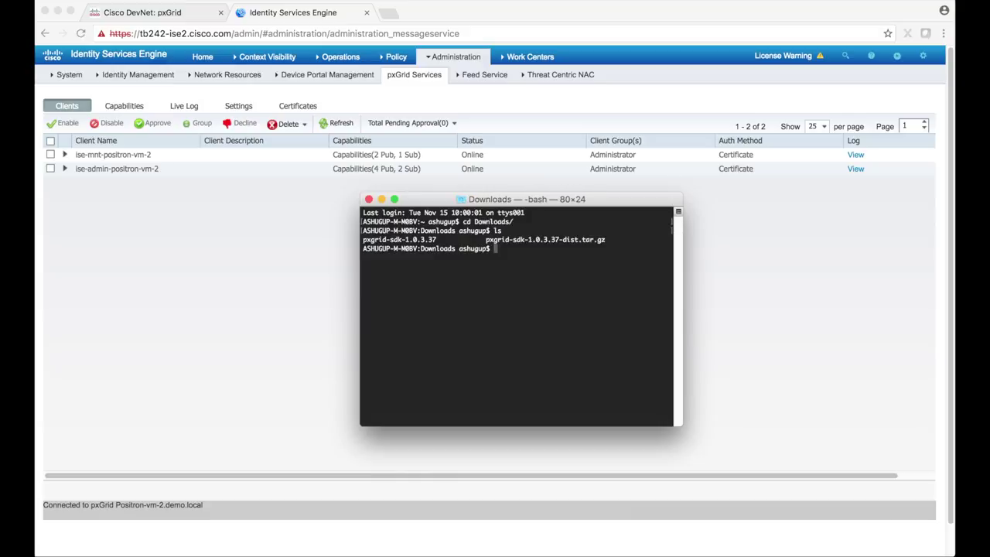
Step: Change into pxgrid-sdk-1.0.3.37/samples/bin, list it with ls -l, and enlarge the window
type("cd px")
key("Tab")
type("/sa")
key("Tab")
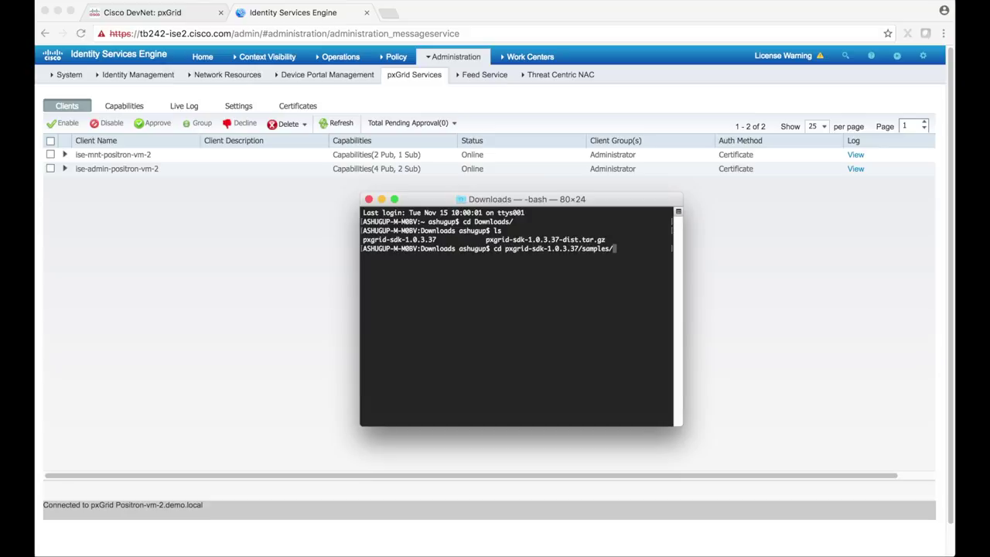
type("bi")
key("Tab")
key("Return")
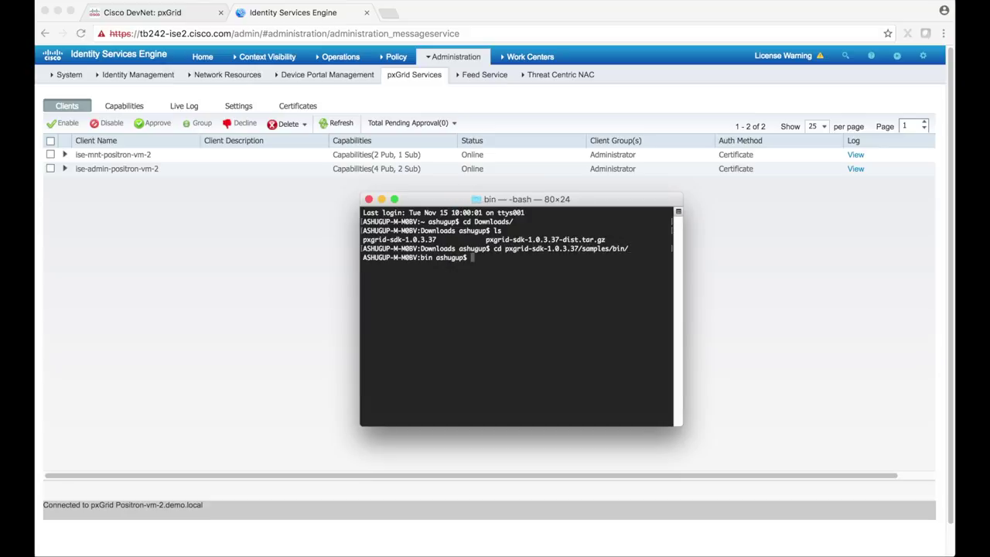
type("ls -la")
key("Return")
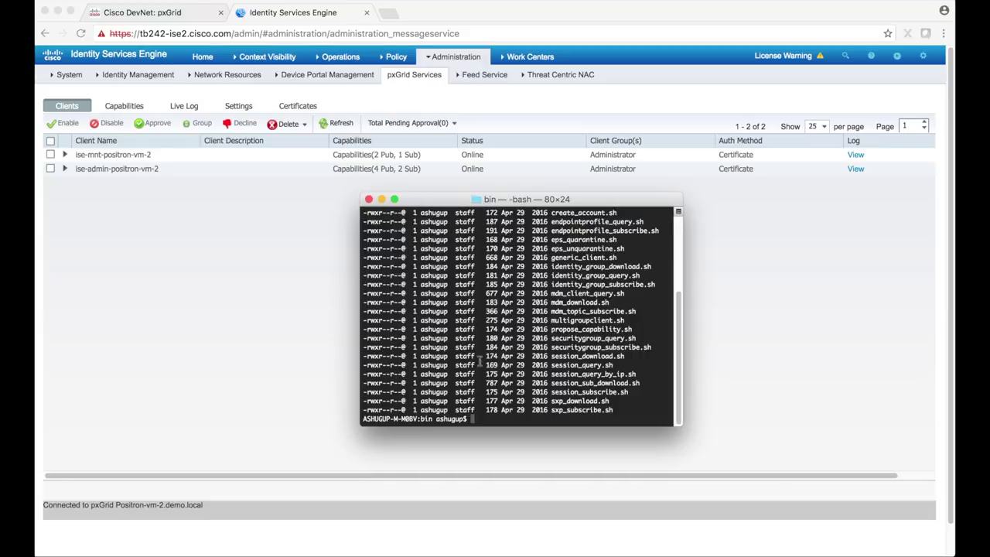
left_click_drag(361, 424, 216, 474)
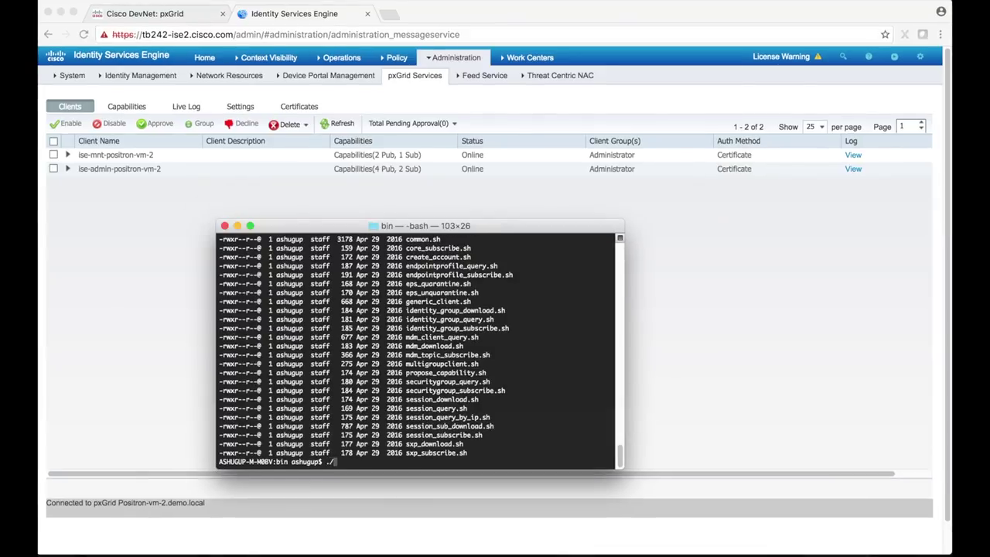
Step: Print the session_subscribe.sh usage help and enlarge the Terminal window to read it
type("session_subscribe.sh -h")
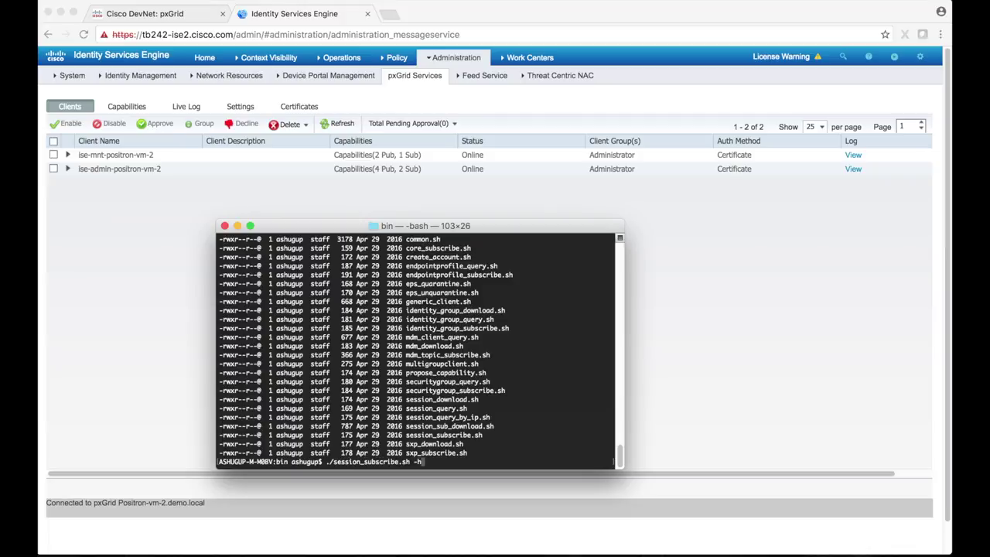
key("Return")
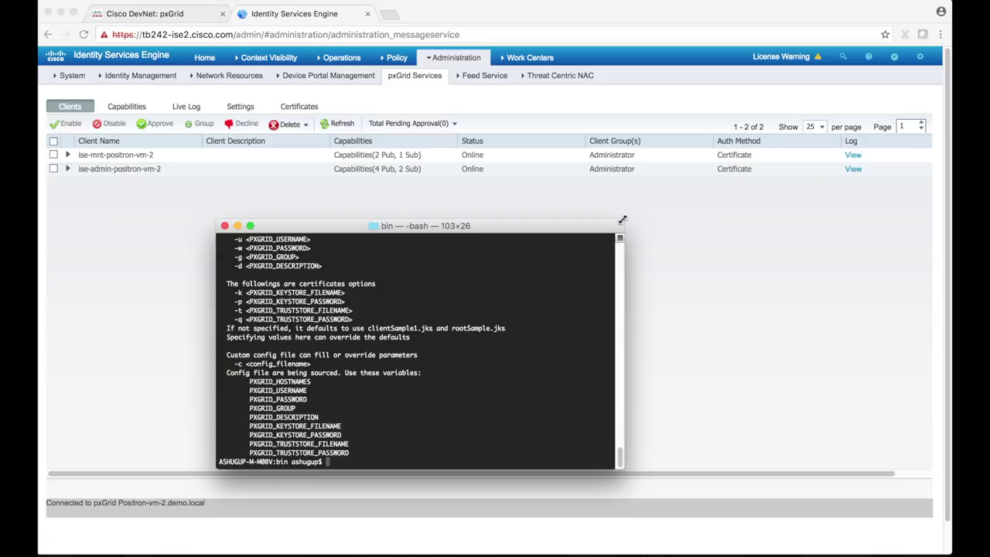
left_click_drag(622, 221, 816, 96)
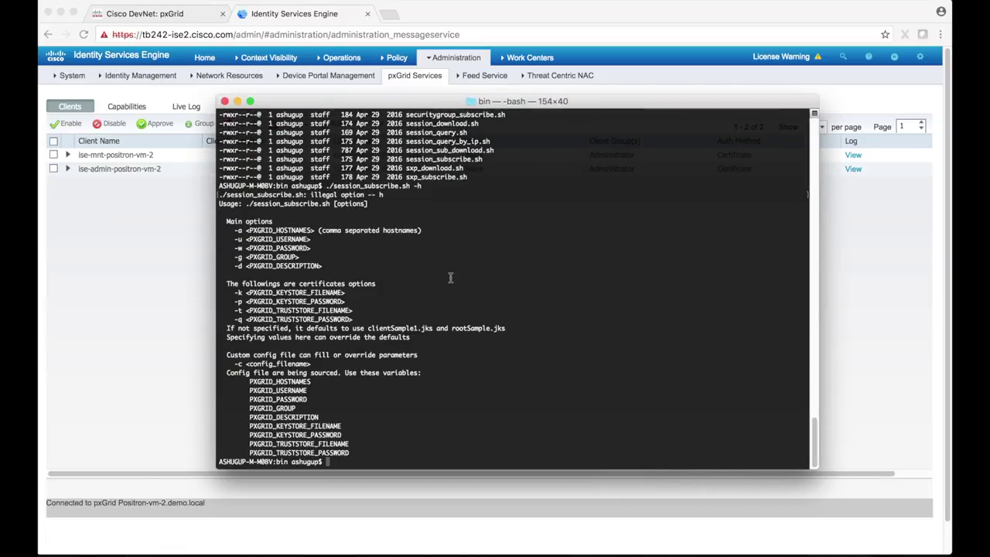
type("./session_subsc")
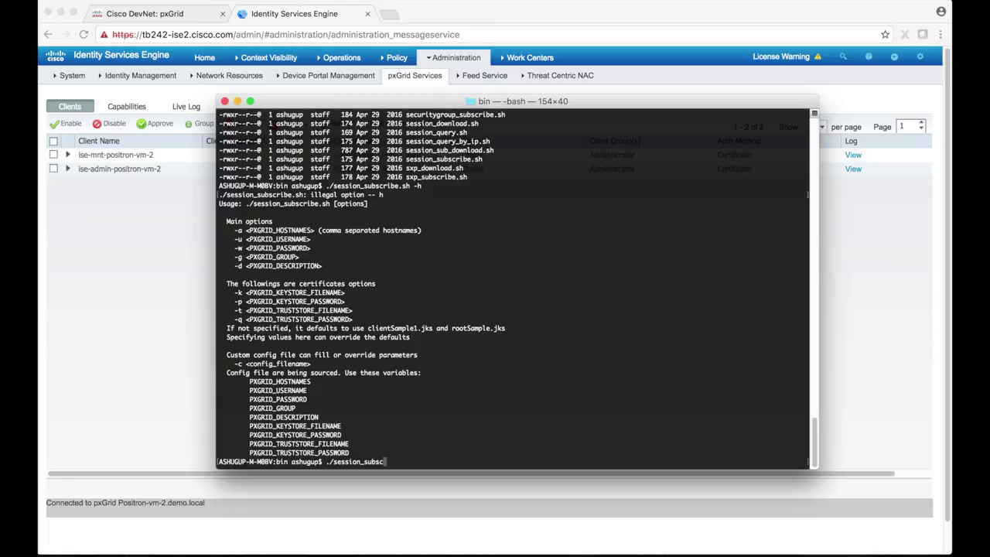
type("ribe.sh -a tb242-ise2.cisco.com ")
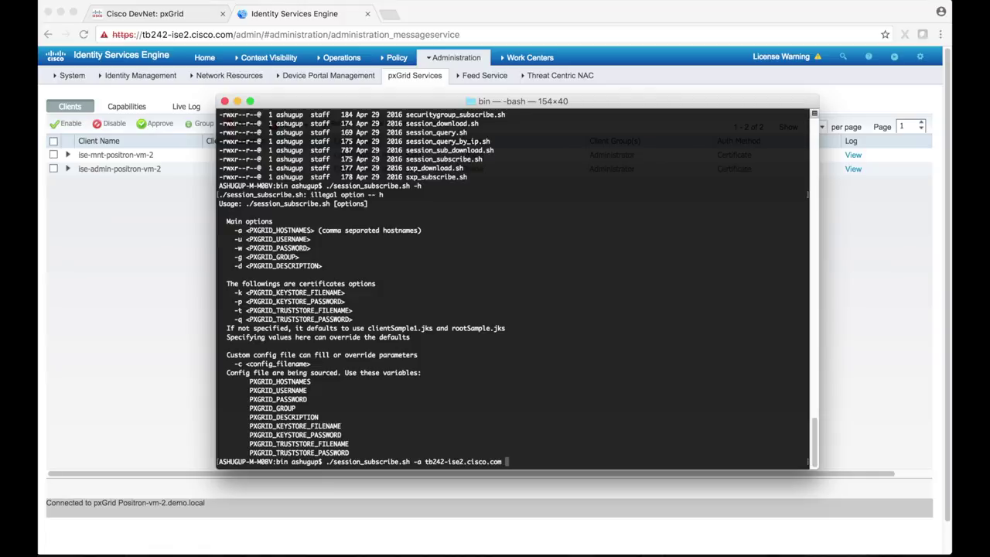
type("-u")
Step: Run session_subscribe.sh as pxgridSample on tb242-ise2.cisco.com with clientSample1.jks and rootSample.jks, no filter
type("pxgridSample -")
type("k ../certs/")
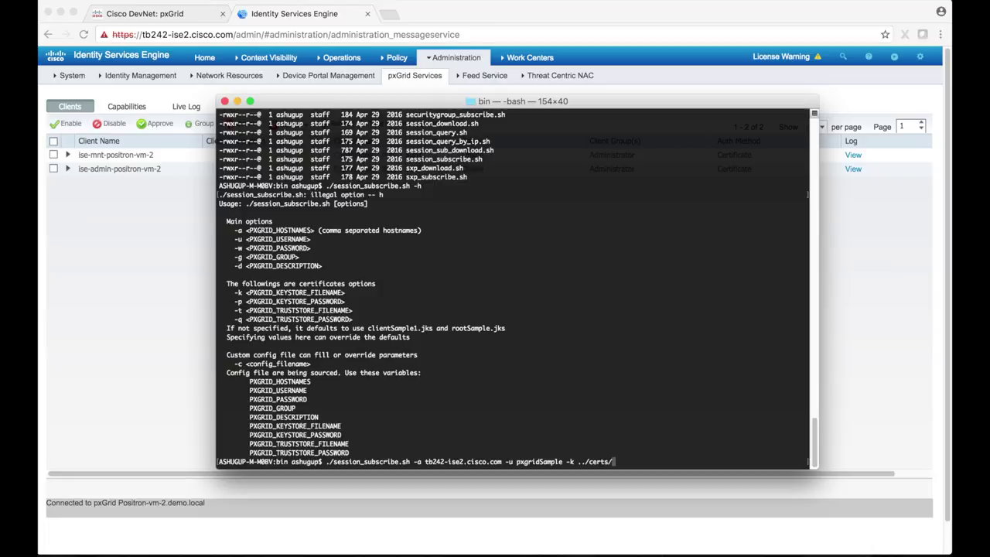
type("clientSample1.jks -p cisco123")
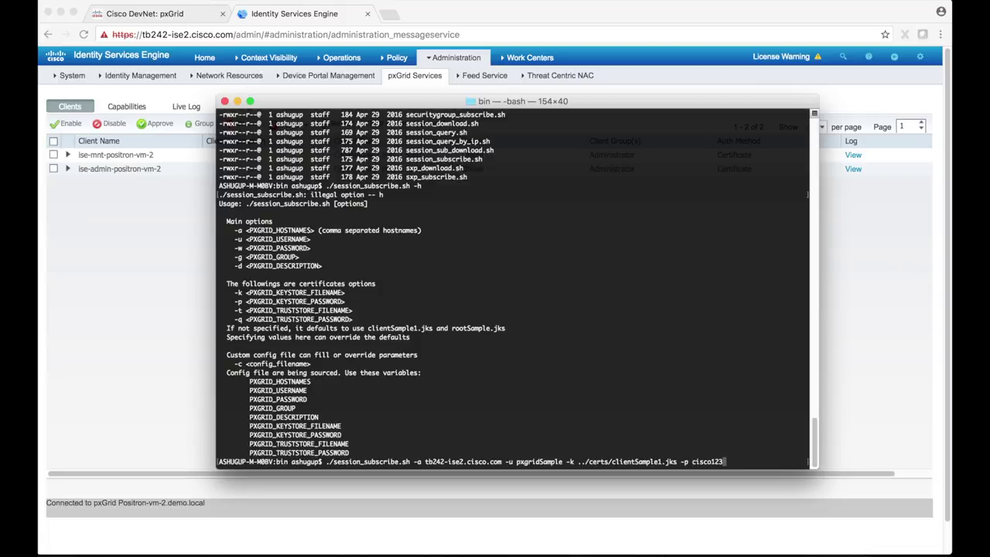
type(" -t ../certs/r")
key("Tab")
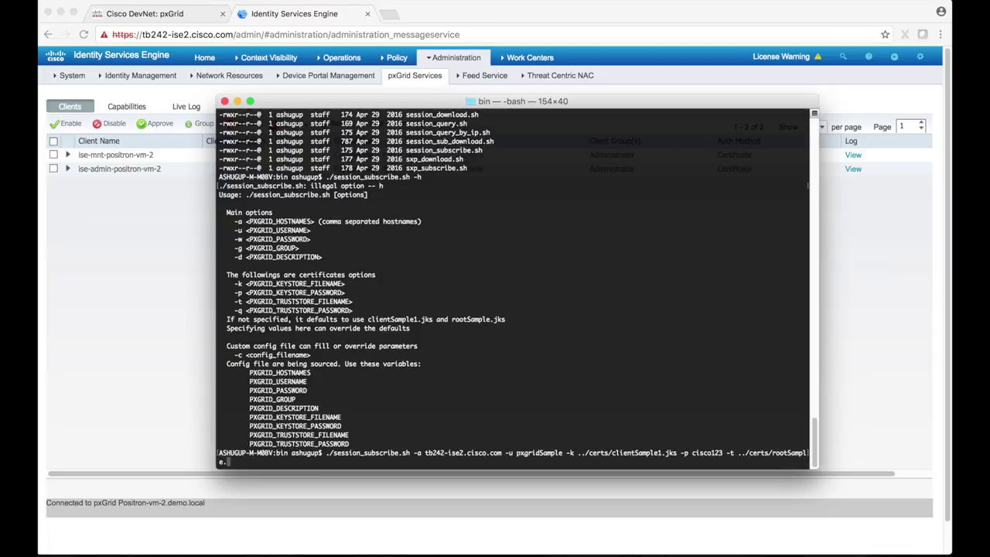
type("j")
key("Tab")
type("-q cisco123")
key("Return")
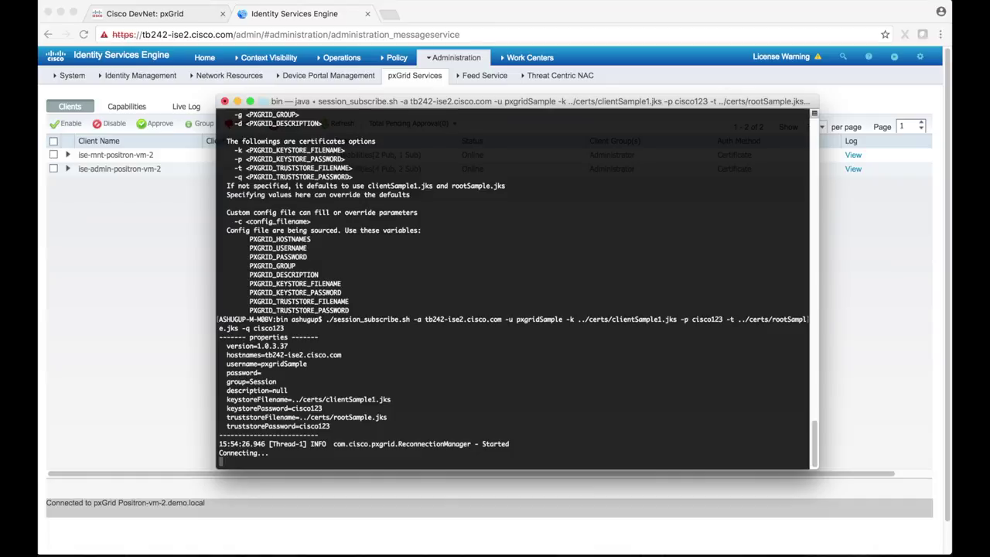
key("Return")
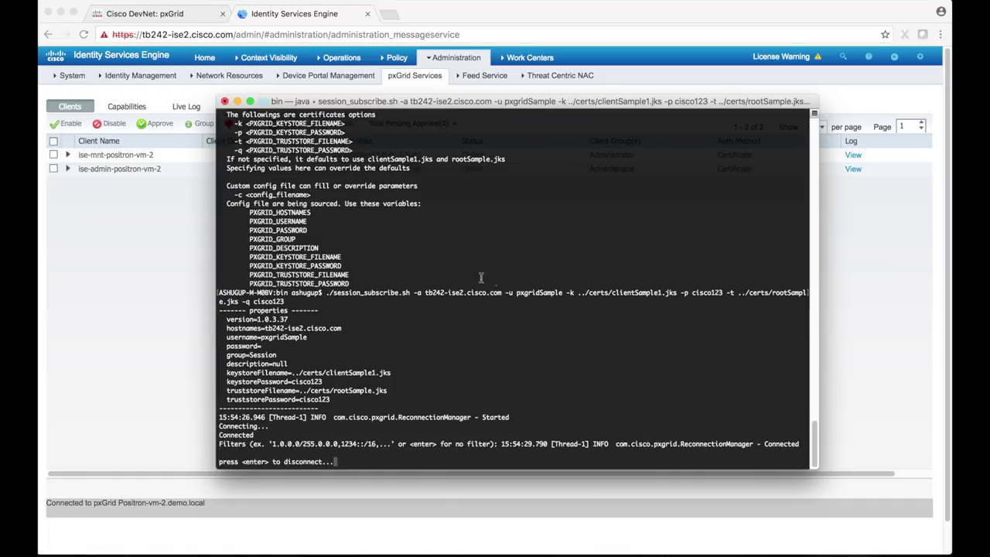
Step: Refresh the pxGrid client list and expand pxgridsample to view its Core and SessionDirectory capabilities
left_click_drag(766, 444, 802, 444)
left_click(150, 261)
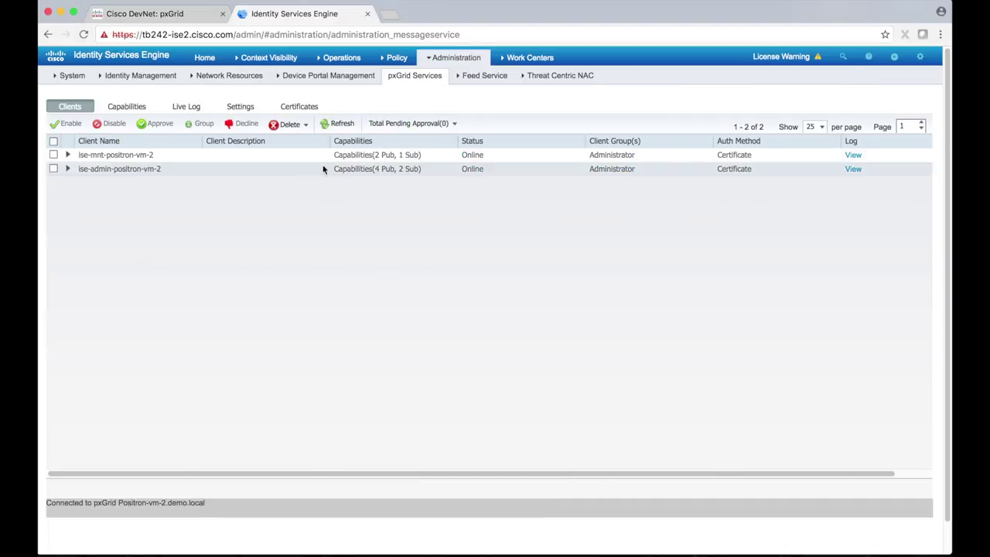
left_click(347, 126)
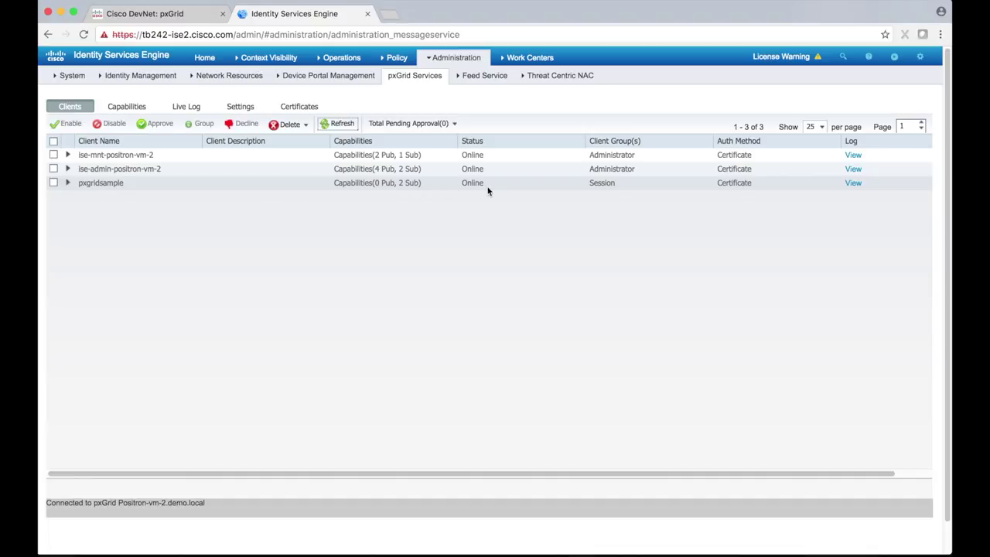
left_click(67, 183)
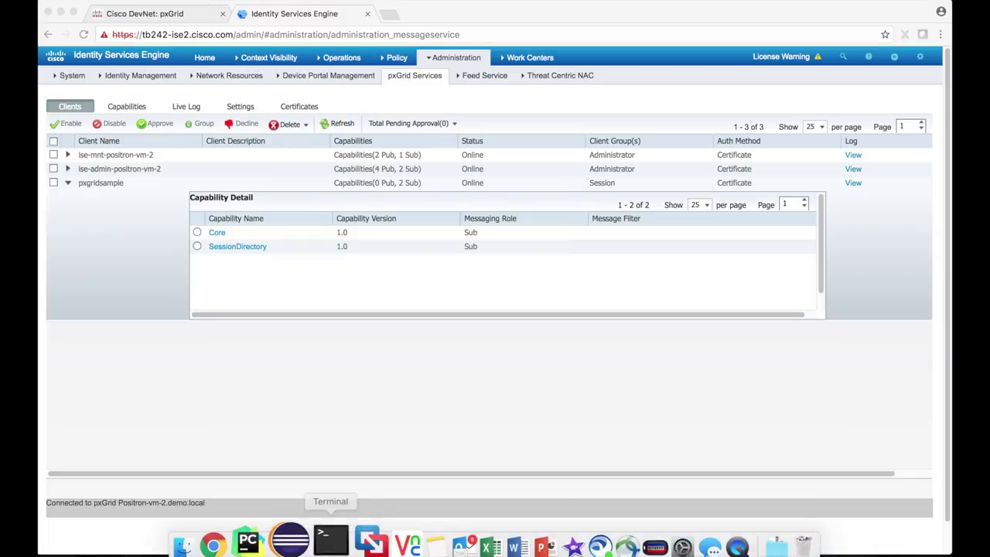
left_click(330, 541)
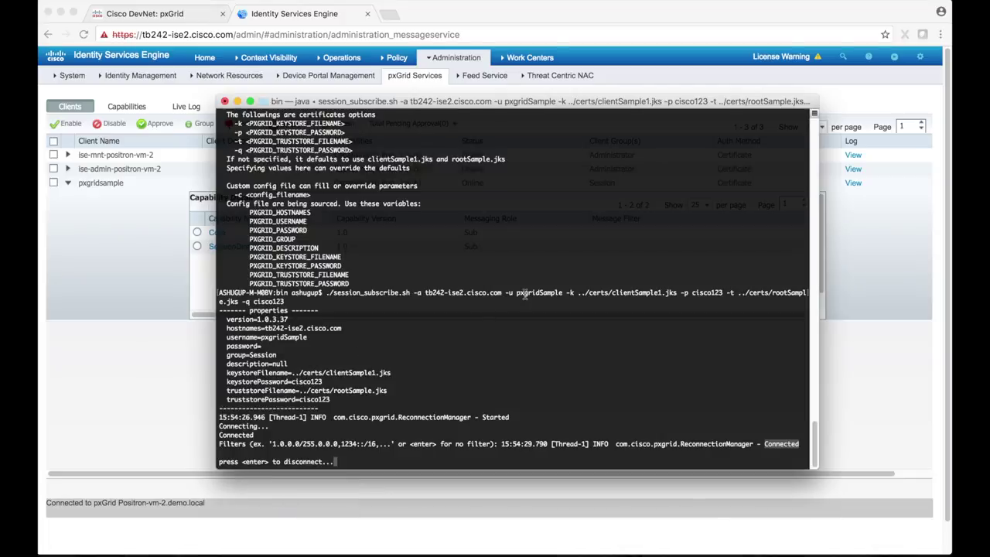
Step: Open the Default Network Device settings and set its status to Enable
key("super+h")
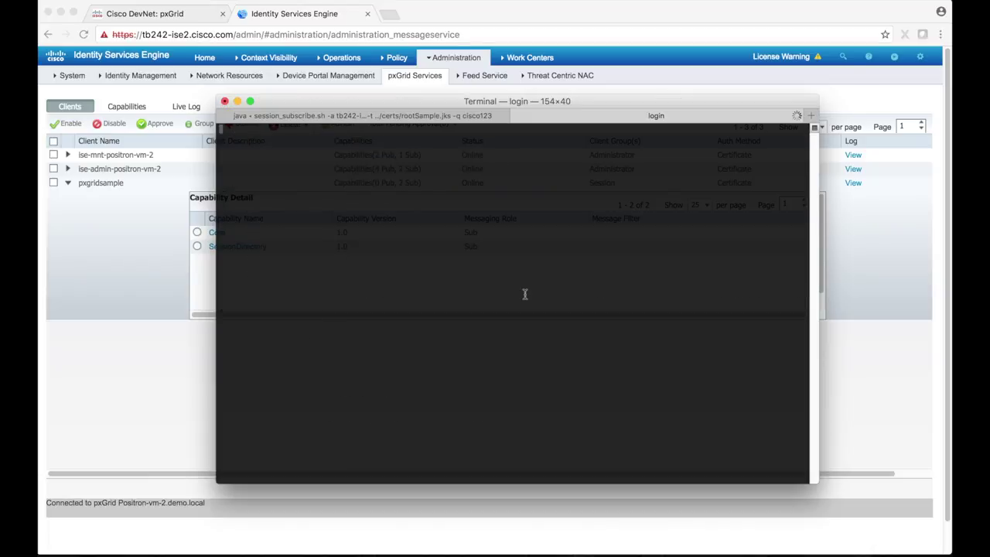
mouse_move(446, 58)
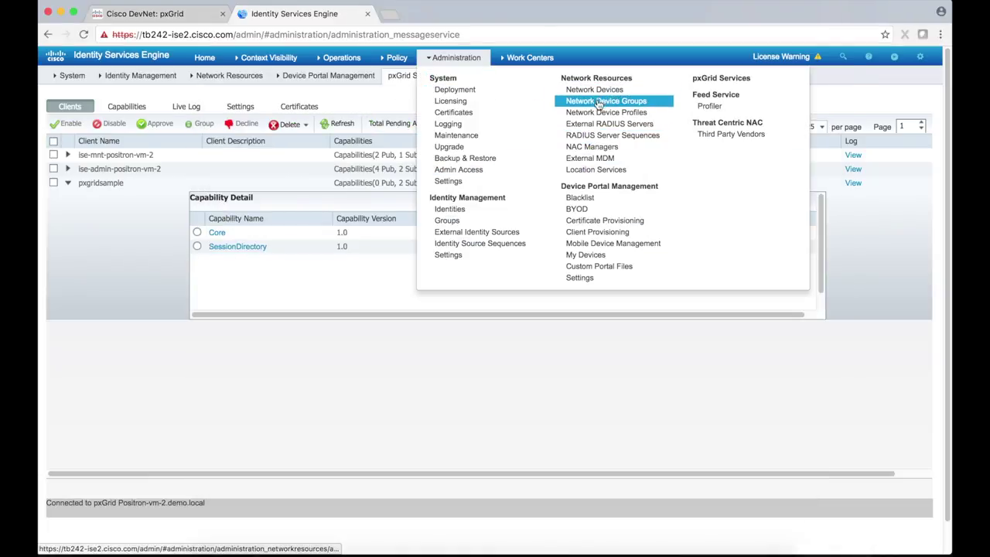
left_click(597, 90)
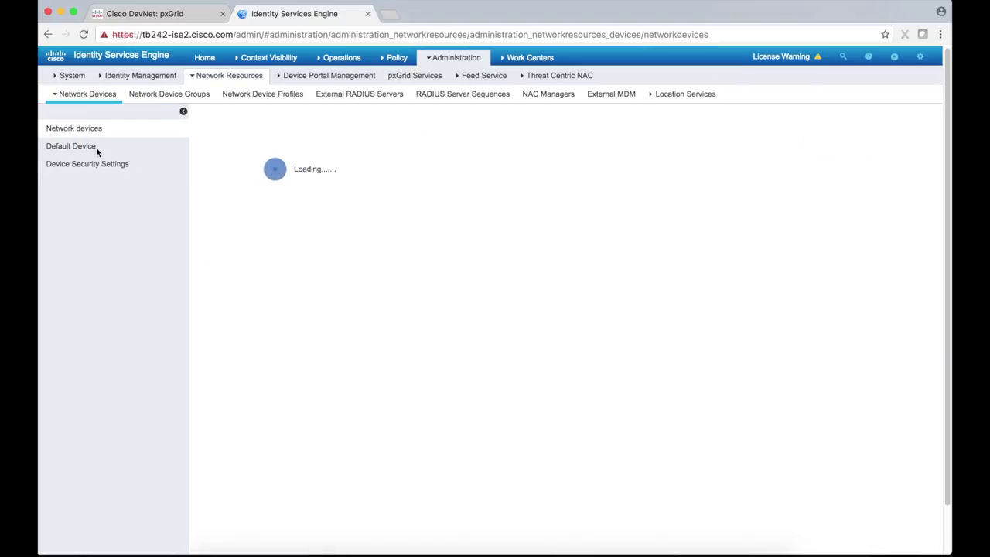
left_click(97, 150)
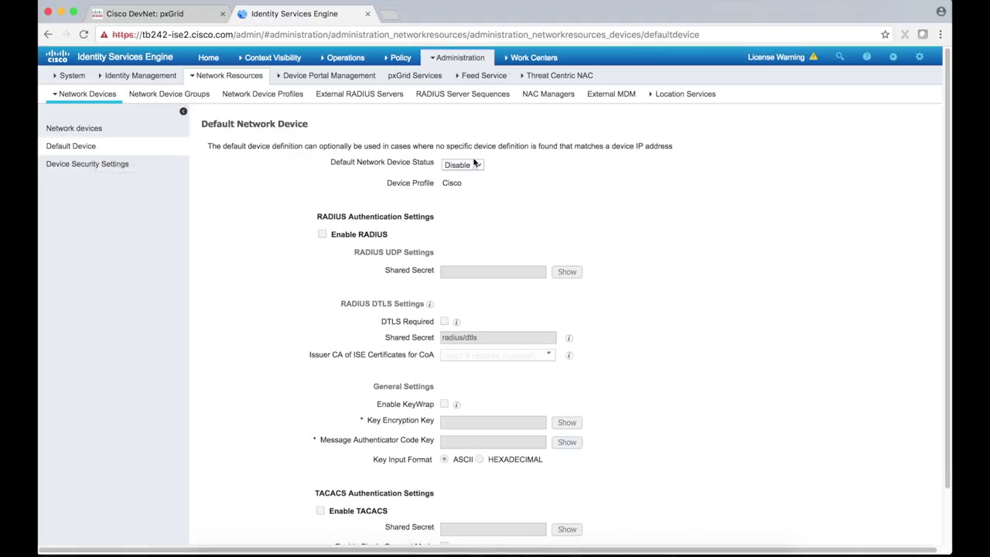
left_click(479, 167)
left_click(464, 176)
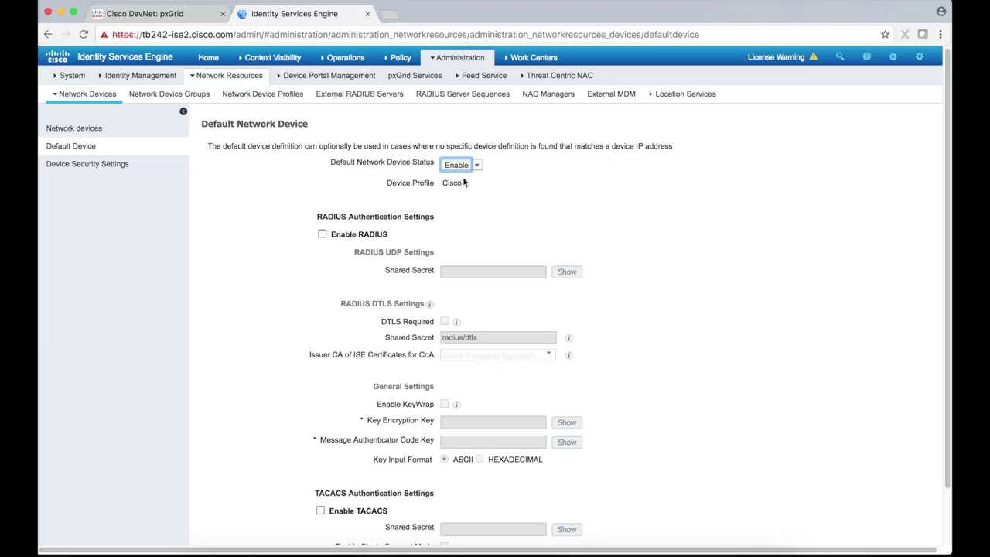
Step: Enable RADIUS authentication with a shared secret, save, and return to pxGrid Services
left_click(322, 234)
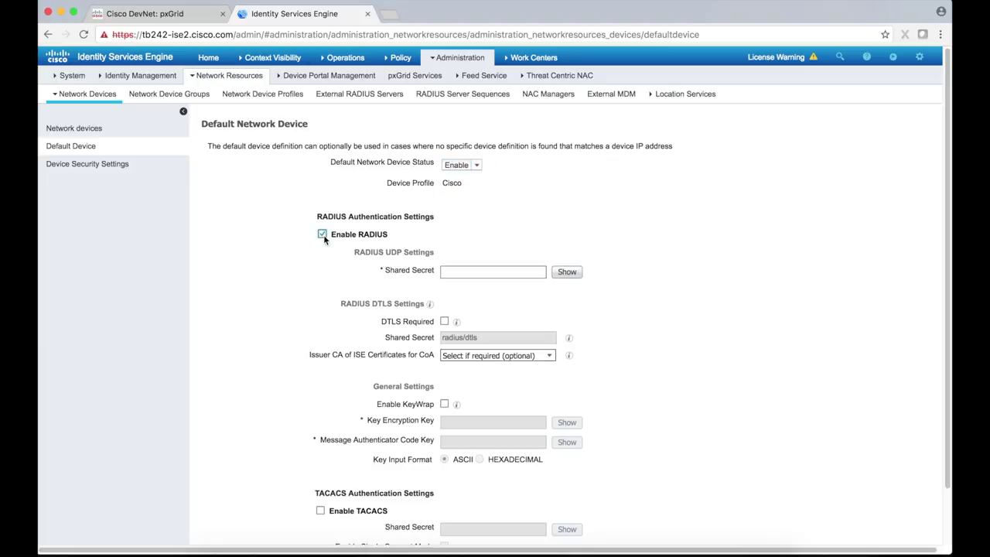
scroll(323, 235, "down", 2)
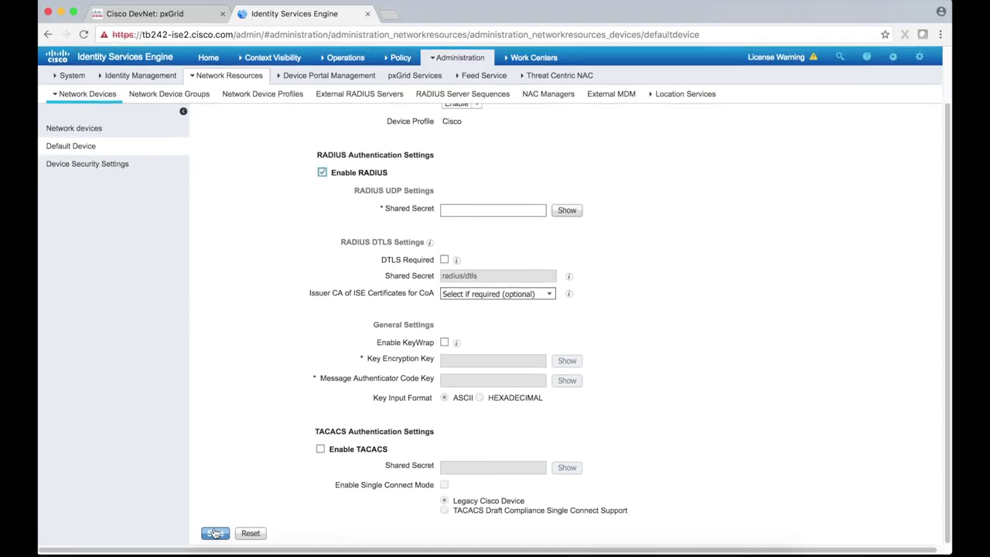
left_click(464, 208)
type("secret")
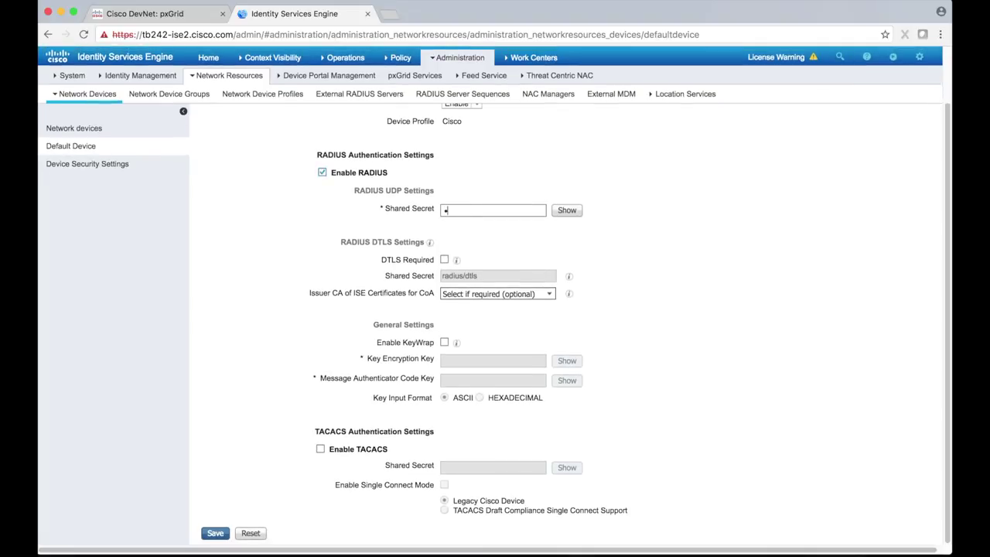
left_click(215, 533)
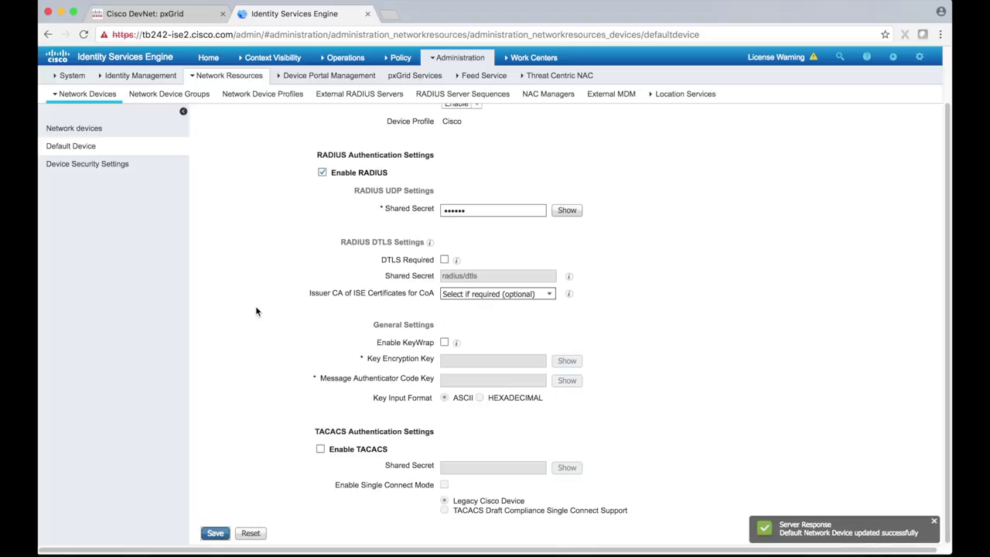
left_click(448, 59)
left_click(727, 81)
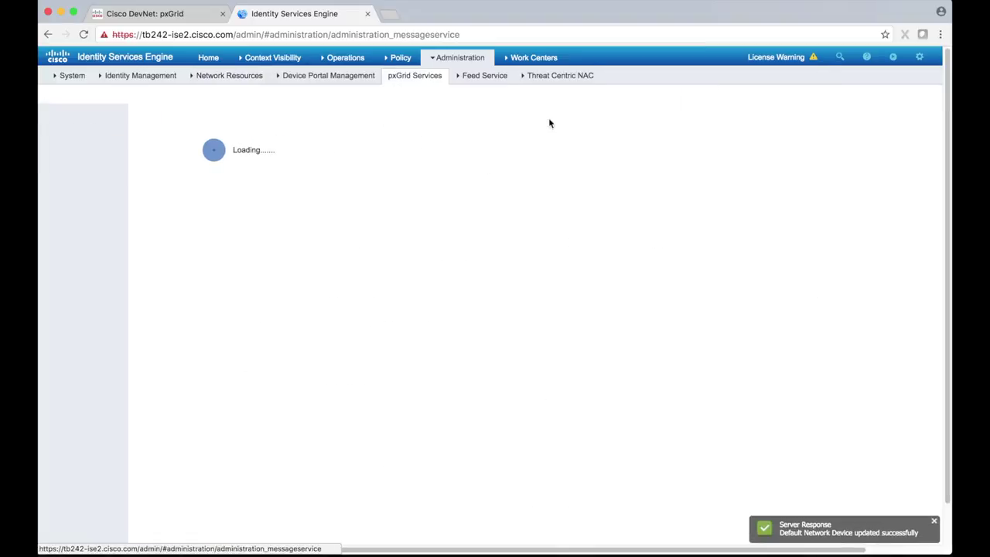
Step: Add network access user 'sampleuser' with a confirmed login password, then return to pxGrid Services
left_click(460, 57)
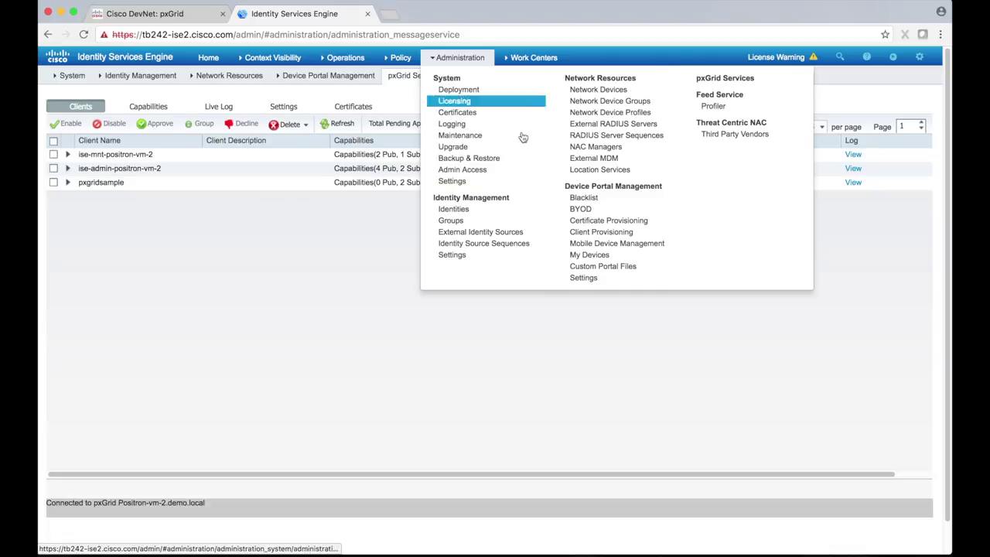
left_click(485, 210)
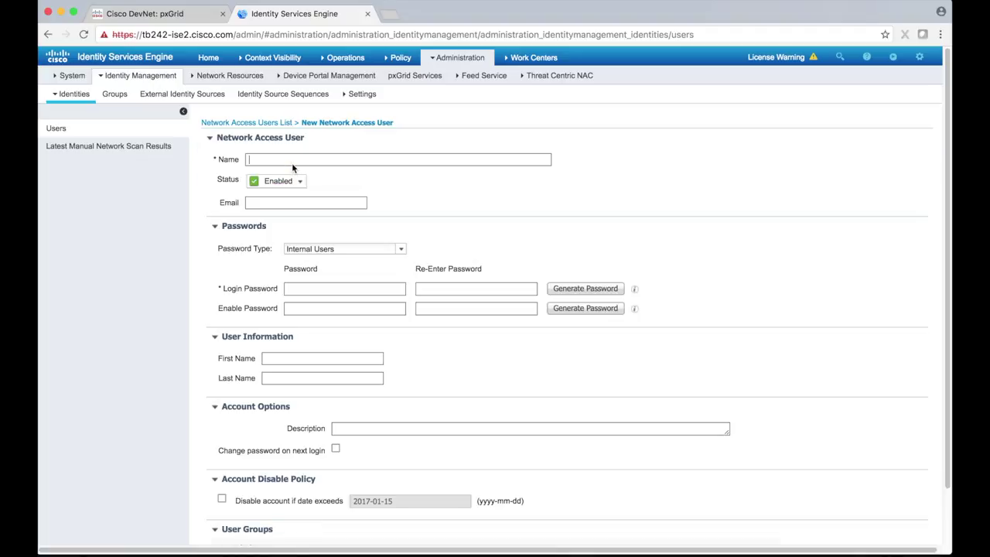
type("sampleuser")
left_click(335, 290)
type("Ci")
key("BackSpace")
key("BackSpace")
type("Cisco1")
left_click(482, 286)
type("Cisco1")
scroll(309, 479, "down", 2)
left_click(224, 506)
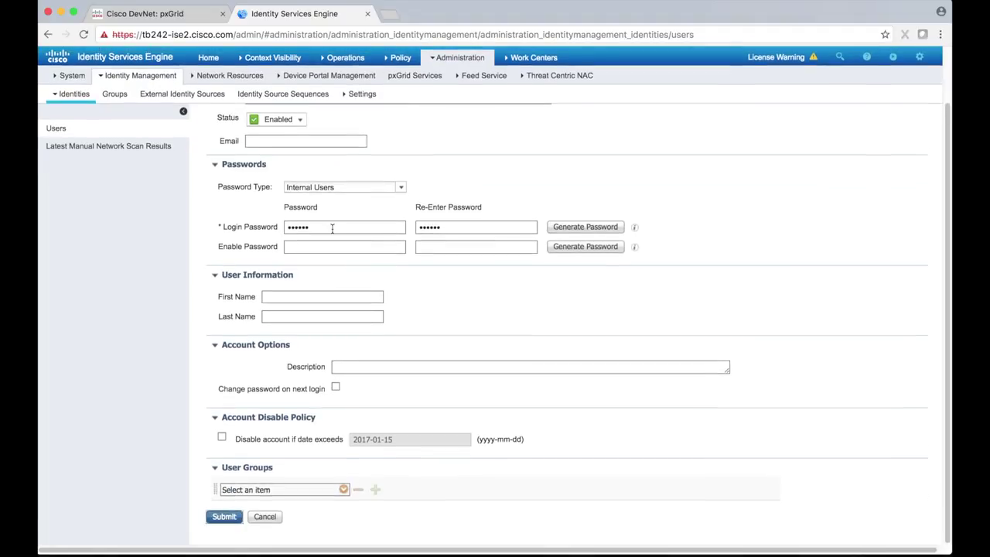
mouse_move(446, 61)
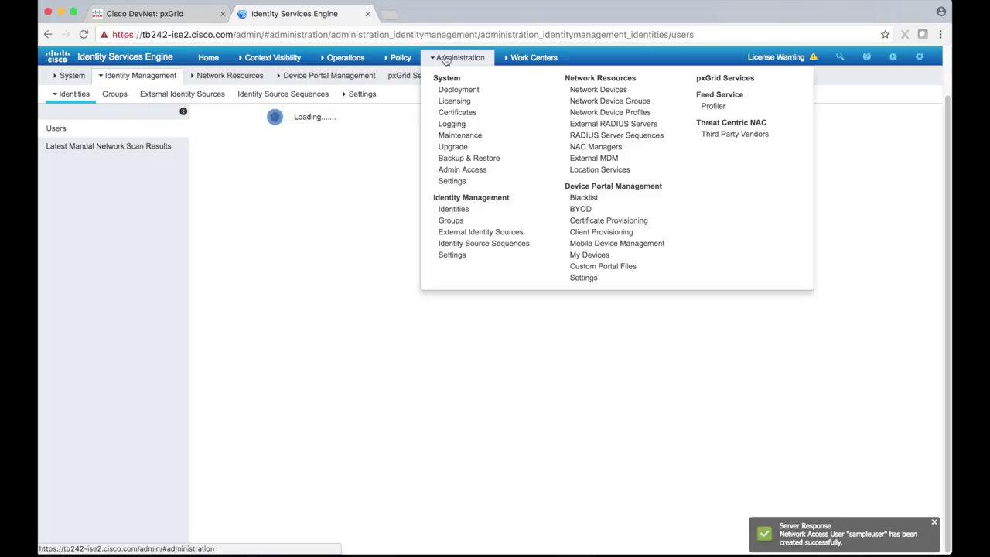
left_click(738, 77)
Step: Rerun the radiusstress jar command for sampleuser against 10.86.112.120
key("super+Tab")
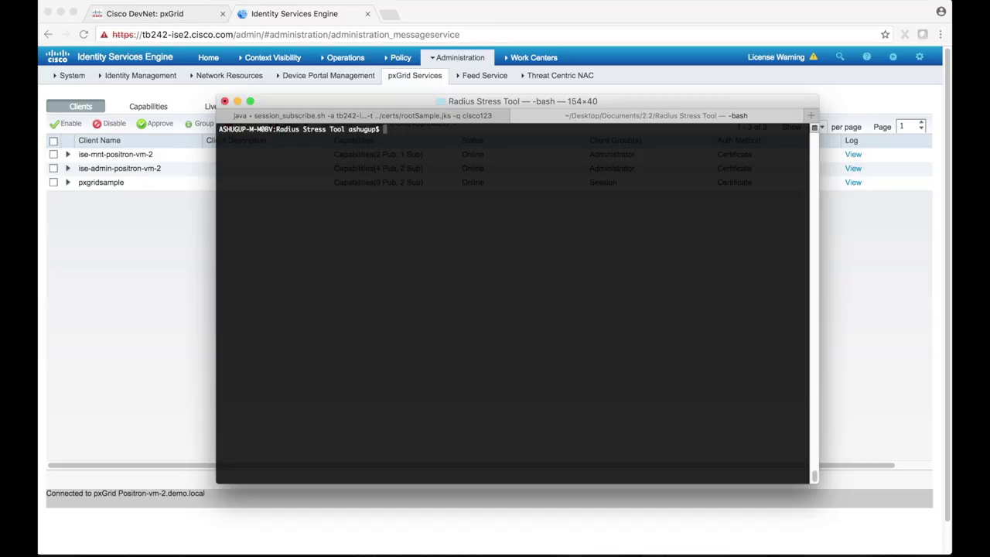
type("java -jar radiusstress-1.0-SNAPSHOT.jar -aps 10 -astrt -j Lab123 -k 16843105 -p 10.86.112.119 -r Lab123 -s 11000 -u sa")
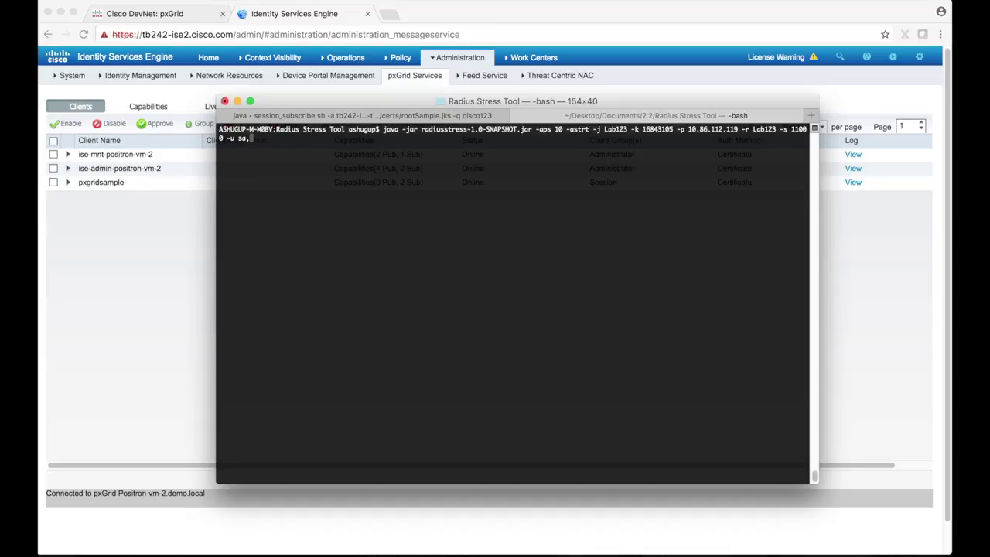
key("BackSpace")
type("mpleuser")
key("Left")
key("Left")
key("Left")
key("Left")
key("Left")
key("Left")
key("Left")
key("Left")
key("Left")
key("Left")
key("Left")
key("Left")
key("Left")
key("Left")
key("Left")
key("Left")
key("Left")
key("Left")
key("Left")
key("Left")
key("Left")
key("Left")
key("Left")
key("Left")
key("Left")
key("Left")
key("Left")
key("Left")
key("BackSpace")
key("BackSpace")
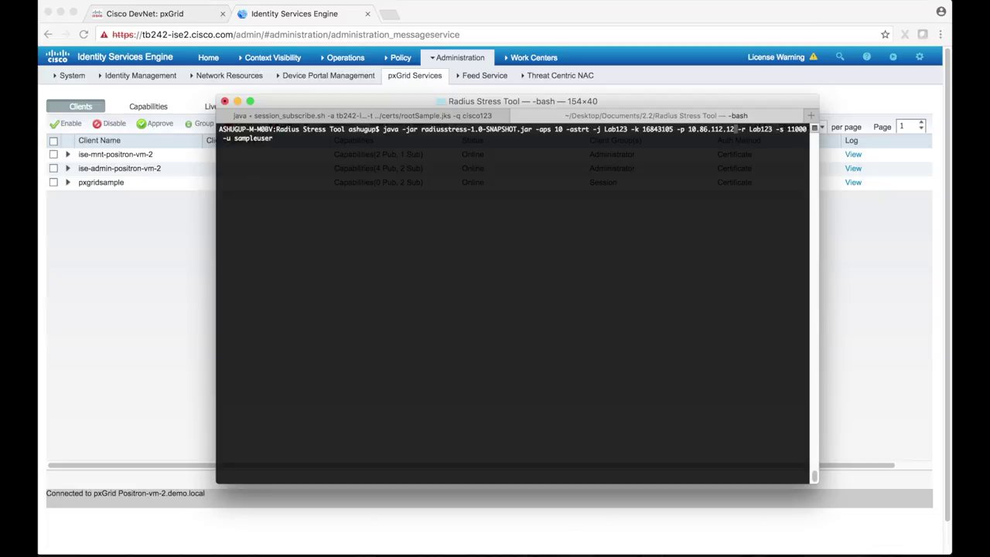
type("20")
key("Return")
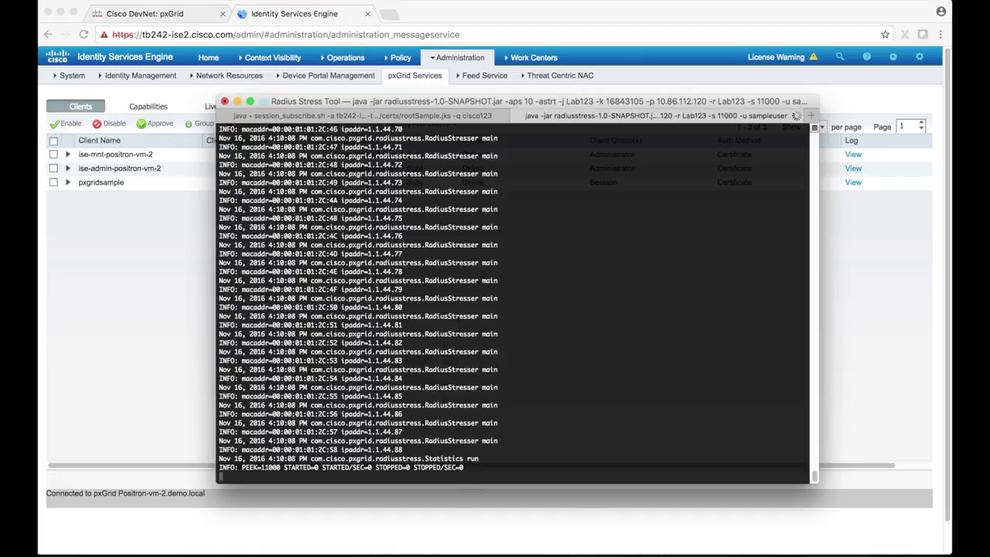
Step: Switch to the session_subscribe.sh tab to watch the incoming STARTED session records
left_click(409, 114)
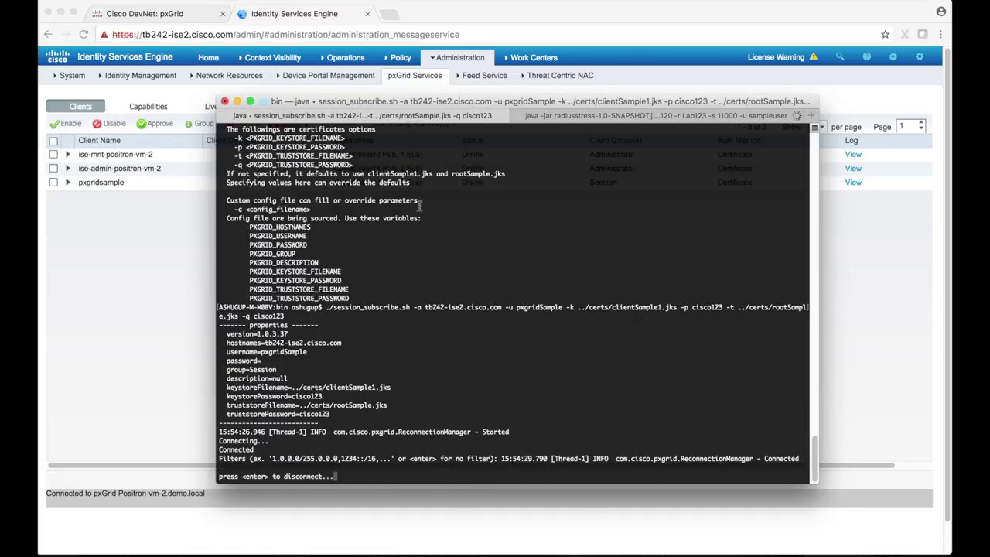